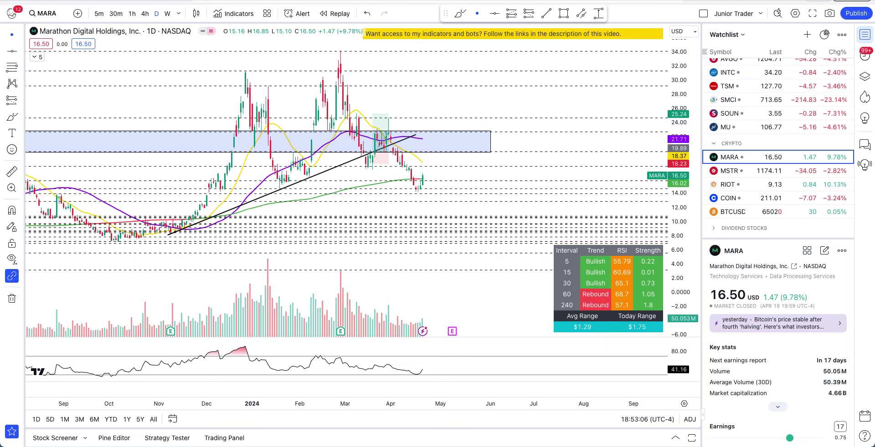
Look through the daily charts of MSTR, RIOT, COIN and BTCUSD in the watchlist, and return to MARA.
left_click(751, 176)
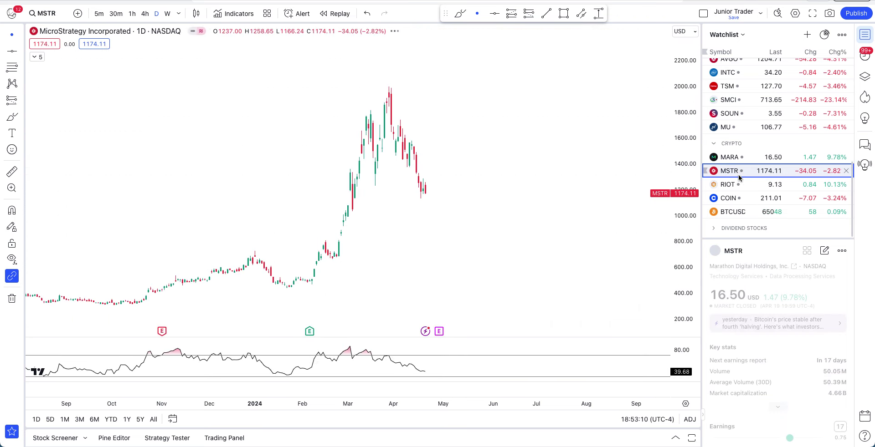
left_click(741, 186)
left_click(741, 197)
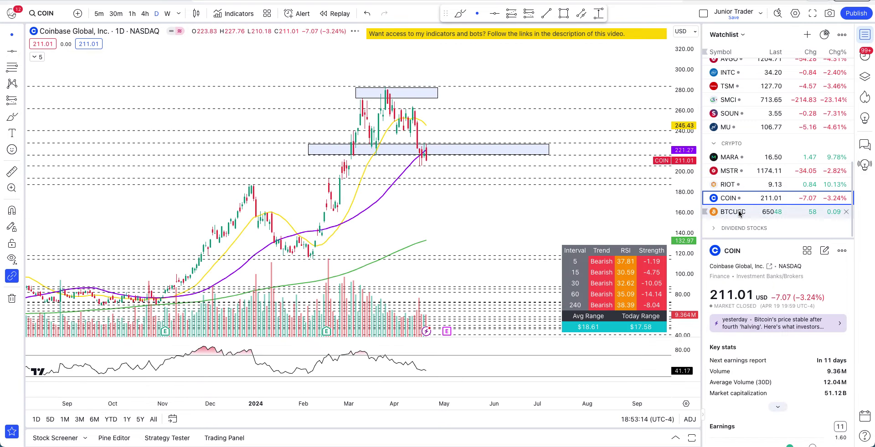
left_click(739, 213)
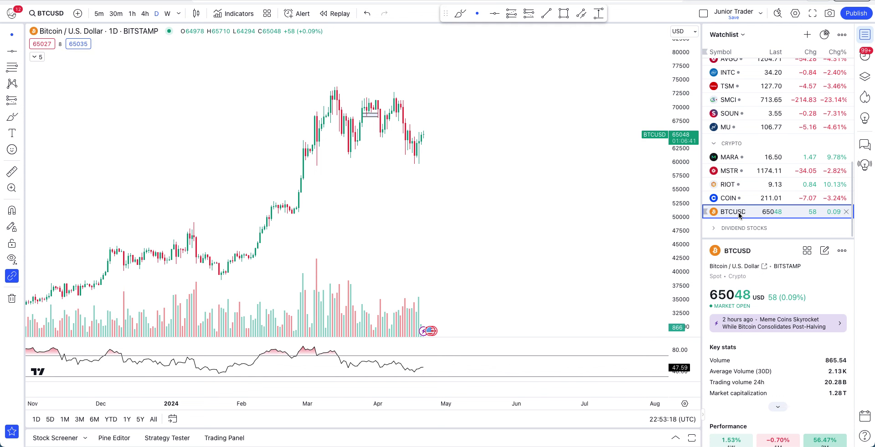
left_click(739, 157)
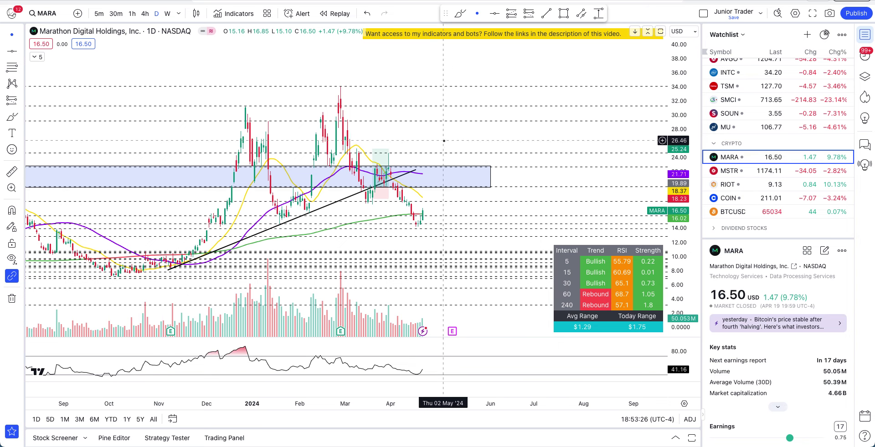
Brush an arc beneath MARA's mid-April low and a circle around the latest candles, and undo both strokes.
left_click_drag(448, 139, 515, 122)
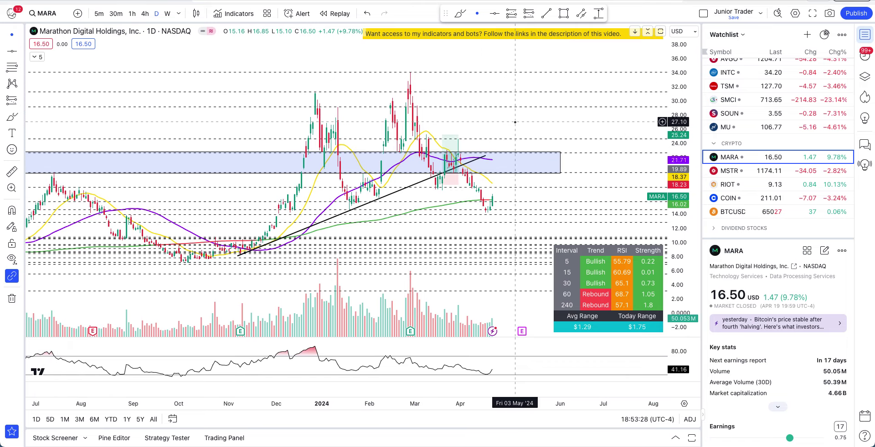
scroll(514, 122, "up", 3)
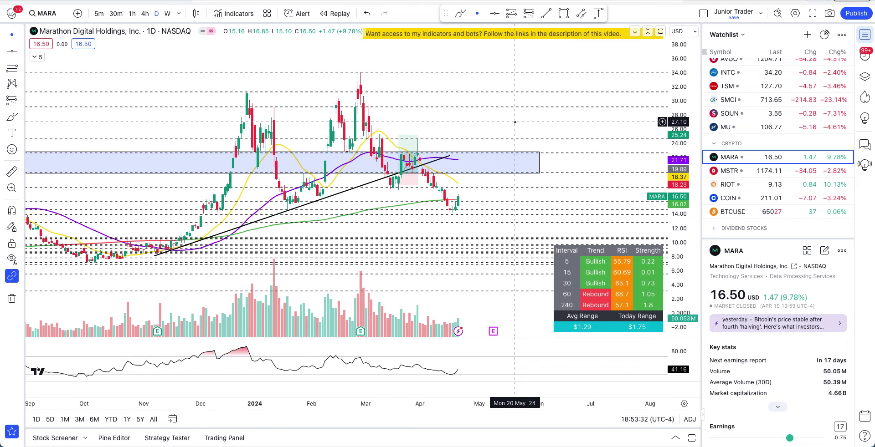
left_click_drag(677, 237, 685, 153)
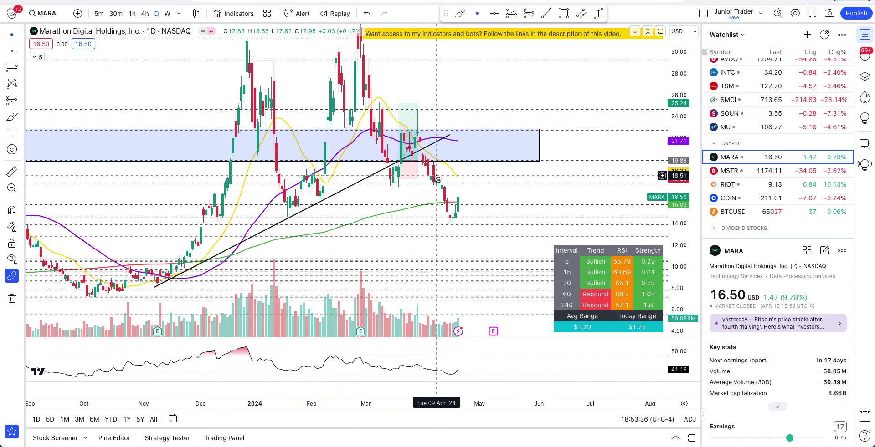
scroll(436, 175, "down", 1)
scroll(436, 175, "down", 1)
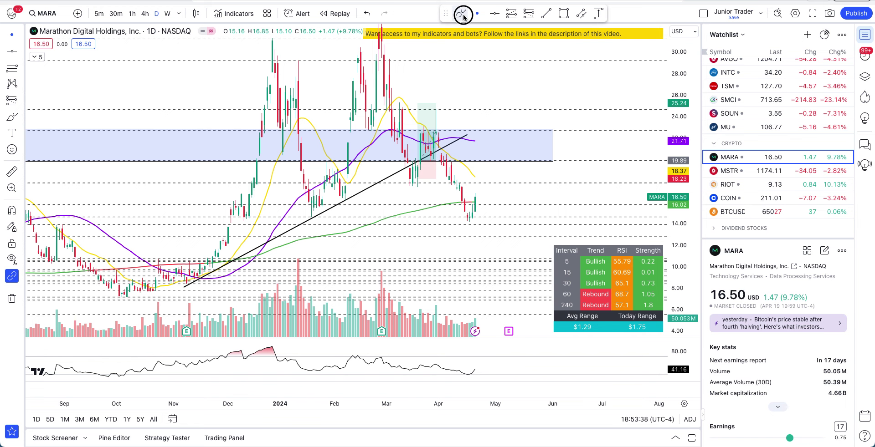
scroll(459, 236, "up", 2)
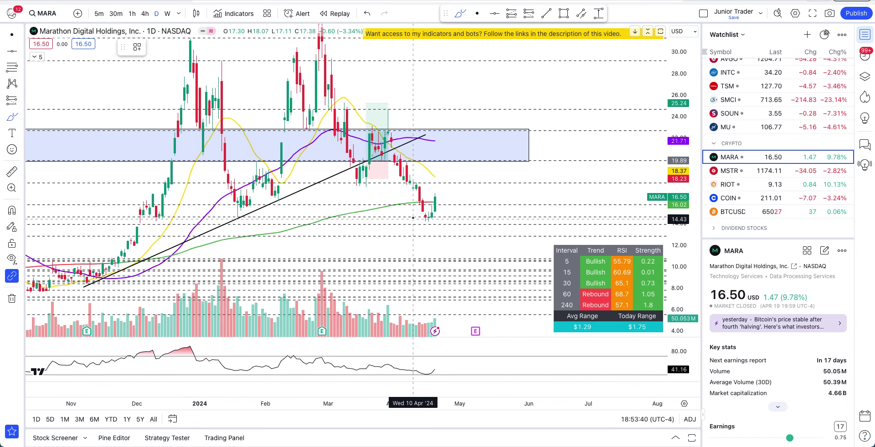
mouse_move(412, 219)
left_mouse_down()
mouse_move(438, 223)
mouse_move(447, 205)
left_mouse_up()
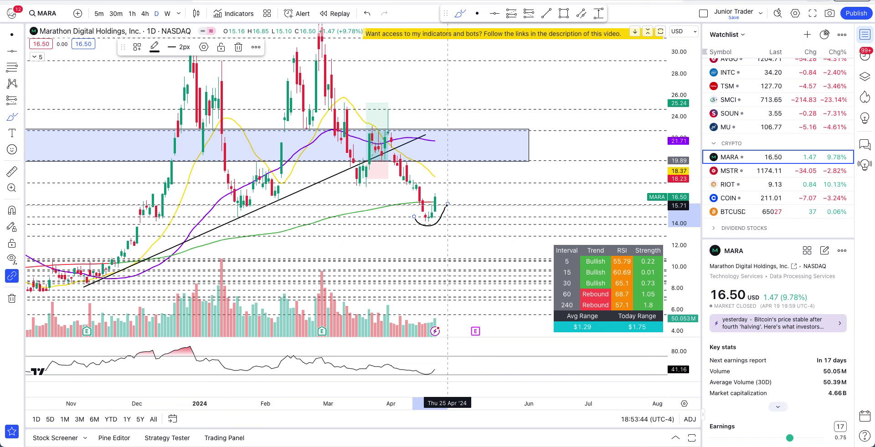
mouse_move(431, 188)
left_mouse_down()
mouse_move(436, 211)
mouse_move(441, 187)
mouse_move(428, 189)
left_mouse_up()
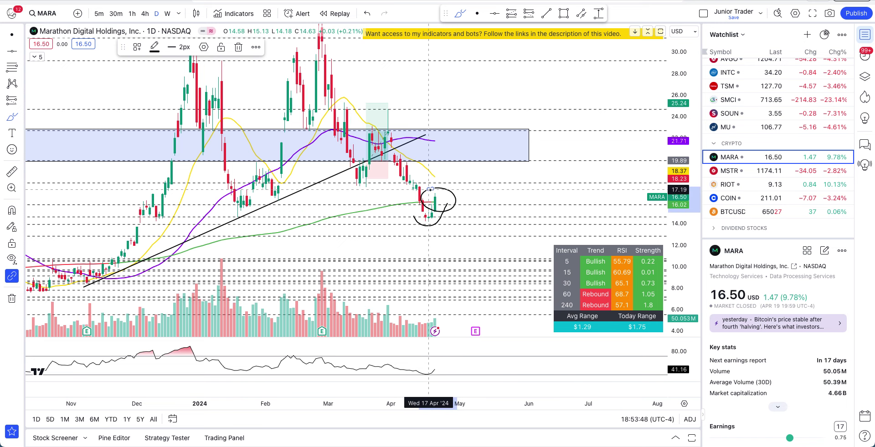
key("ctrl+z")
key("ctrl+z")
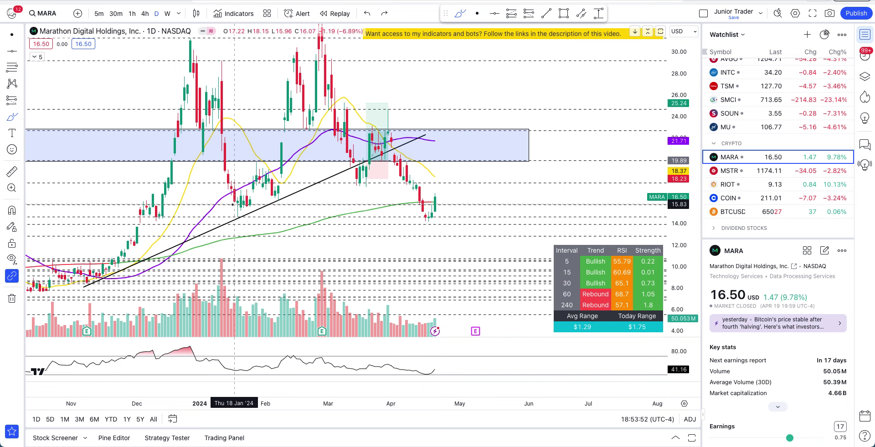
Circle the January low and the April low with the brush, and undo the markings.
mouse_move(227, 205)
left_mouse_down()
mouse_move(271, 203)
mouse_move(270, 216)
mouse_move(223, 214)
mouse_move(231, 206)
left_mouse_up()
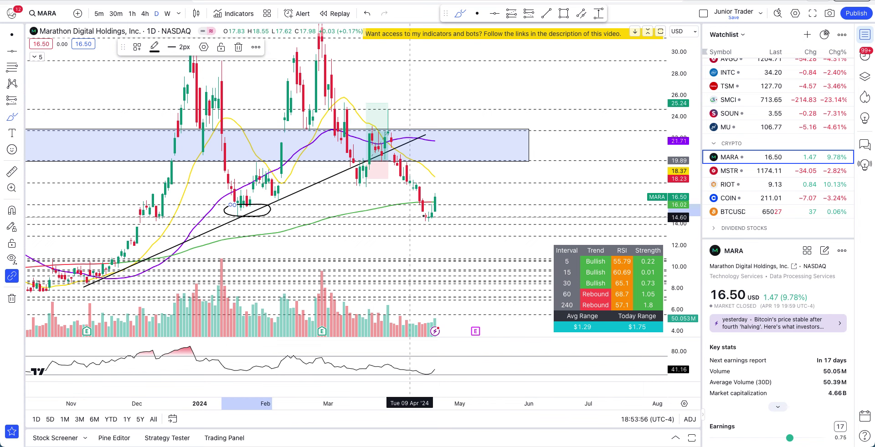
mouse_move(415, 206)
left_mouse_down()
mouse_move(447, 215)
mouse_move(416, 212)
left_mouse_up()
key("super+z")
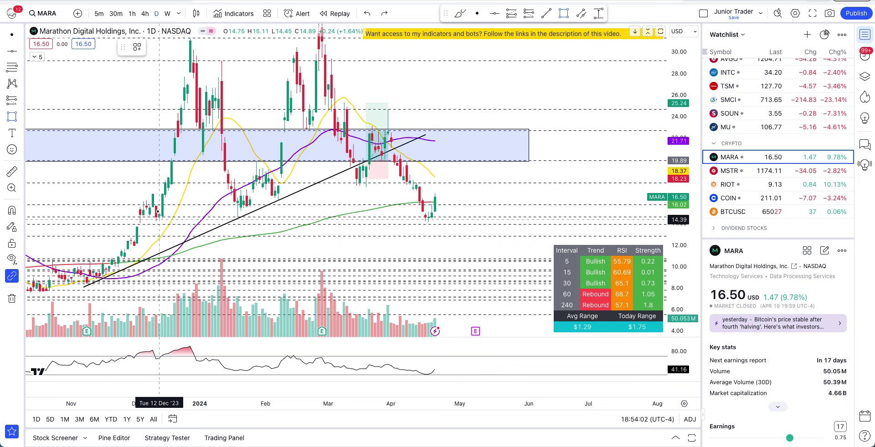
Draw a light blue support rectangle from about 15.79 down to 14.65, spanning 28 Nov '23 to 7 Jun '24.
left_click_drag(128, 205, 537, 218)
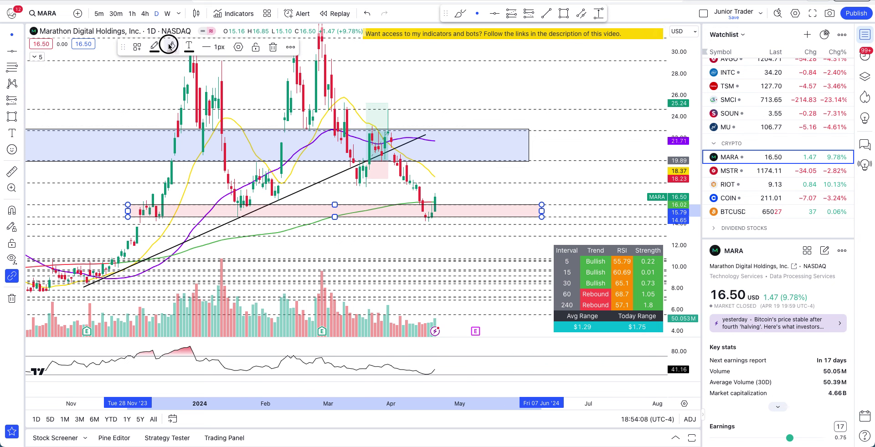
left_click(171, 46)
left_click(235, 77)
Circle the December, January, February and April price touches on the support rectangle with the brush, undoing the strokes.
left_click(459, 13)
mouse_move(250, 200)
left_mouse_down()
mouse_move(254, 215)
mouse_move(244, 202)
mouse_move(278, 195)
mouse_move(214, 211)
mouse_move(290, 201)
mouse_move(272, 201)
left_mouse_up()
mouse_move(165, 203)
left_mouse_down()
mouse_move(130, 208)
mouse_move(153, 202)
left_mouse_up()
key("super+z")
key("super+z")
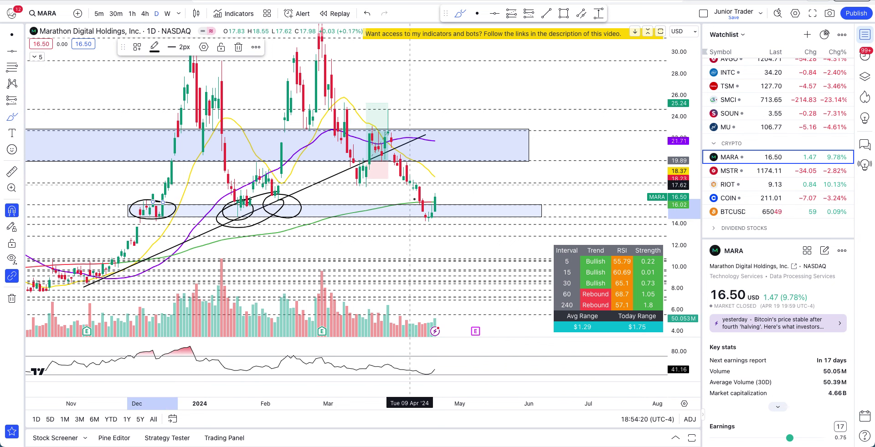
key("super+z")
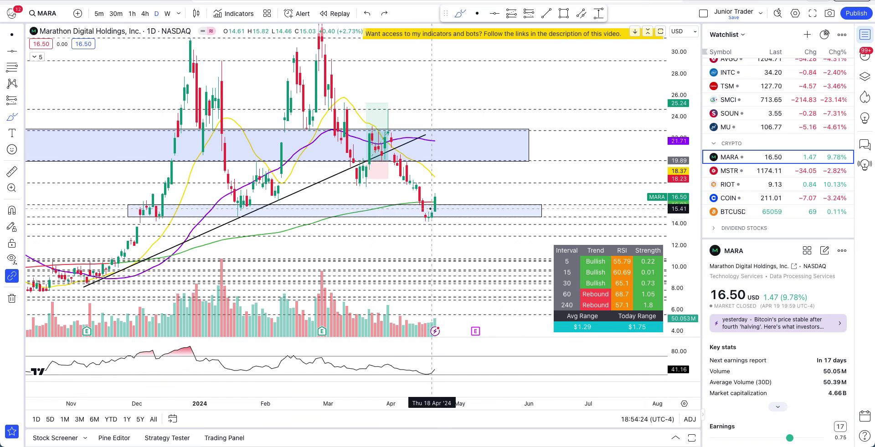
mouse_move(431, 204)
left_mouse_down()
mouse_move(404, 215)
mouse_move(455, 209)
mouse_move(422, 203)
mouse_move(444, 185)
mouse_move(425, 208)
left_mouse_up()
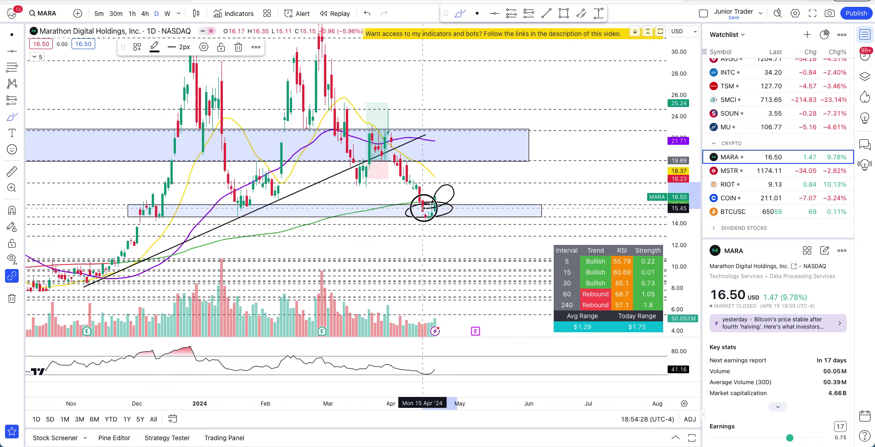
Switch the MARA chart to the 30-minute interval and show the Junior Trader Swing Trading Bot's trades and signals.
left_click(119, 16)
left_click(43, 57)
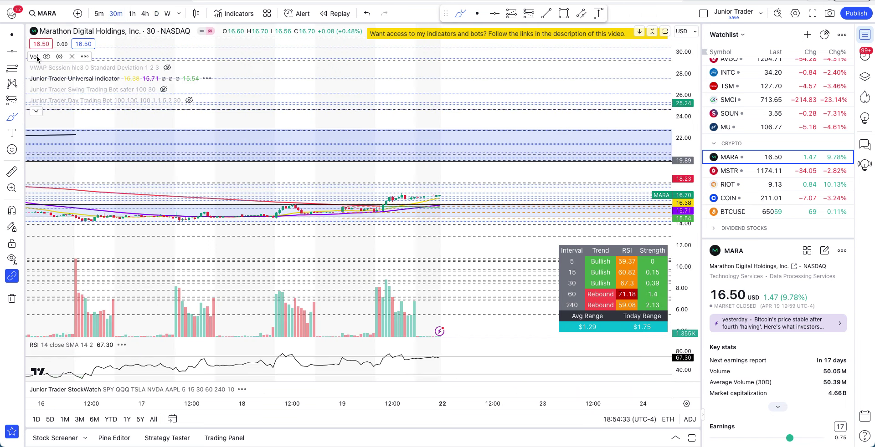
left_click(161, 90)
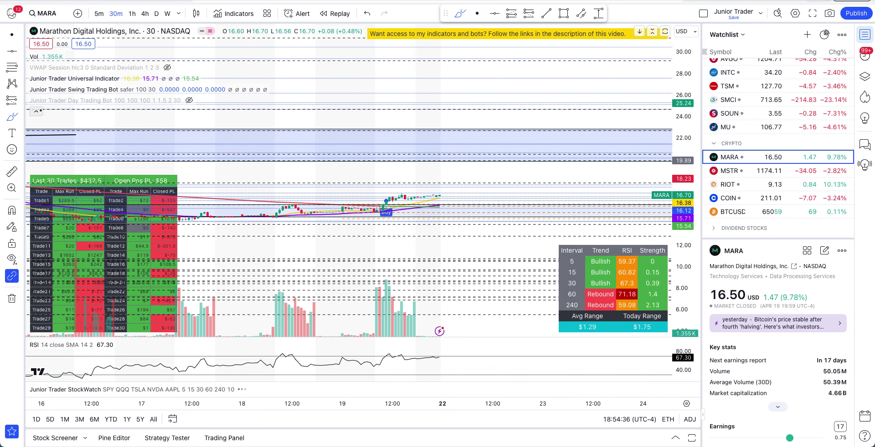
left_click(36, 111)
scroll(355, 245, "down", 5)
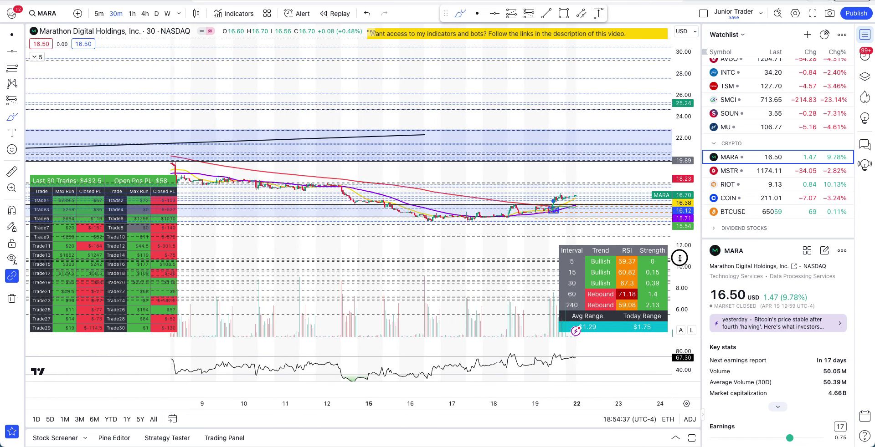
left_click_drag(677, 130, 677, 87)
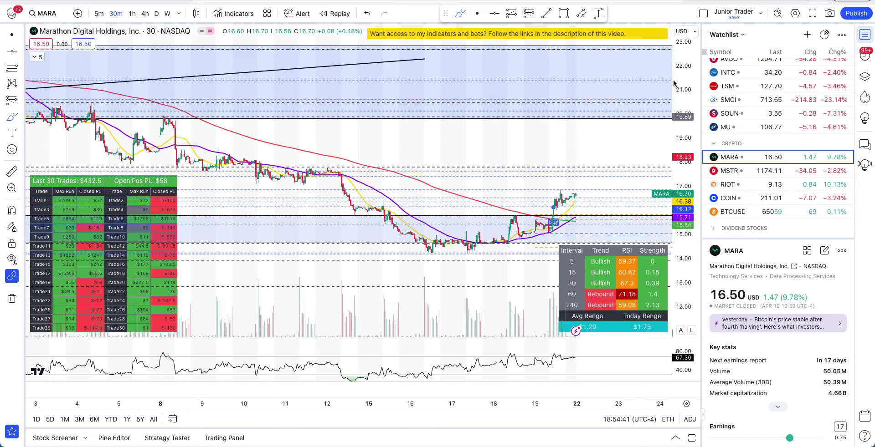
scroll(350, 145, "down", 5)
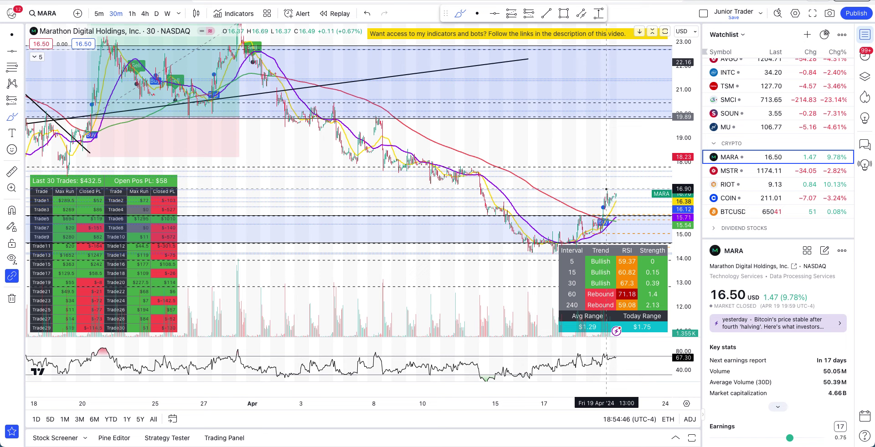
scroll(607, 191, "up", 3)
scroll(597, 191, "up", 3)
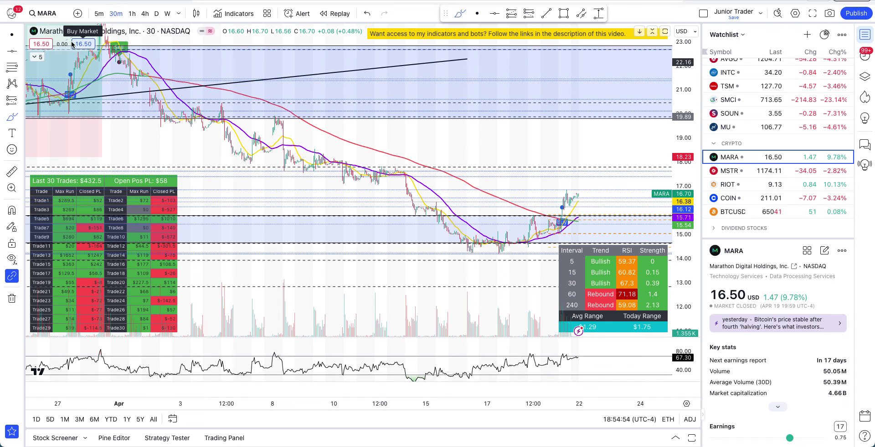
Return the MARA chart to the daily interval, framing the price action around both rectangles.
left_click(156, 13)
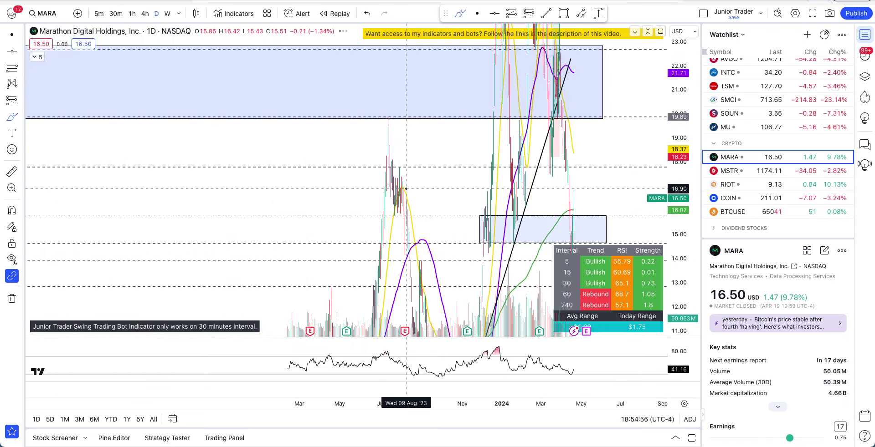
scroll(696, 111, "up", 5)
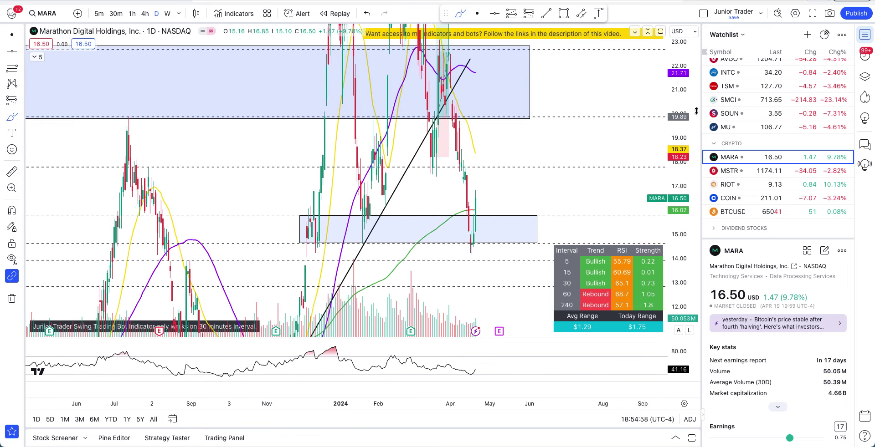
left_click_drag(684, 69, 683, 132)
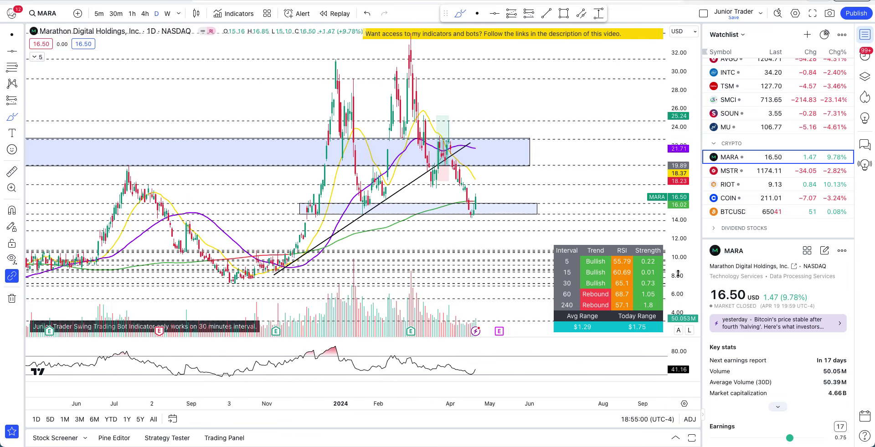
left_click_drag(480, 91, 515, 103)
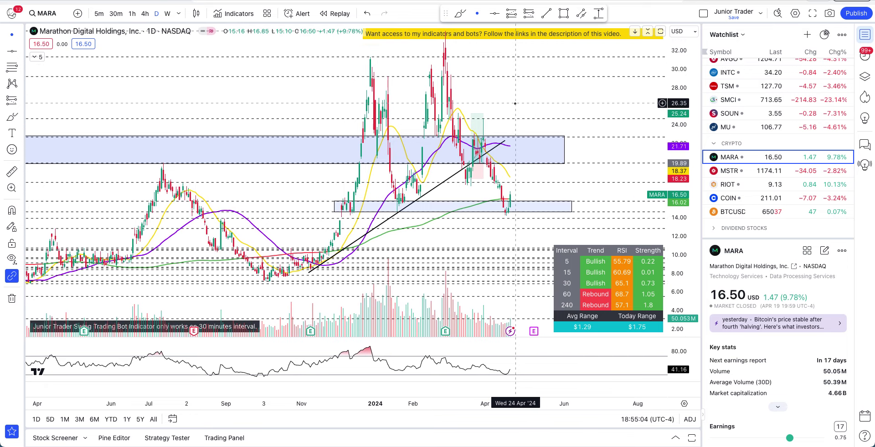
scroll(515, 103, "up", 5)
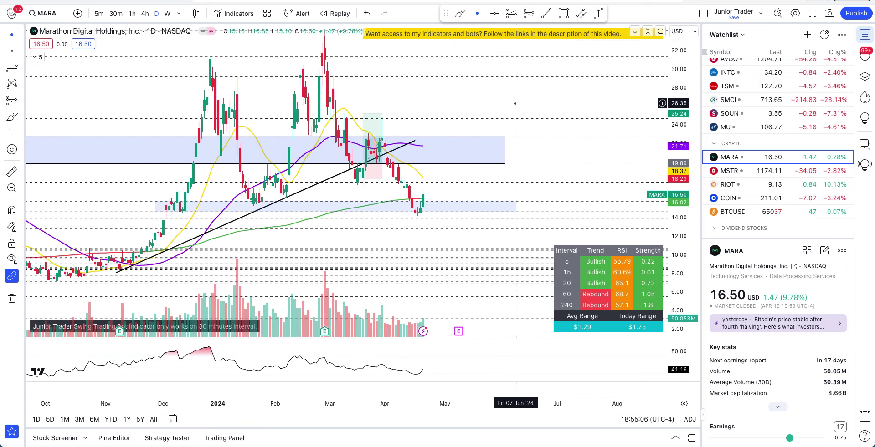
scroll(500, 103, "up", 3)
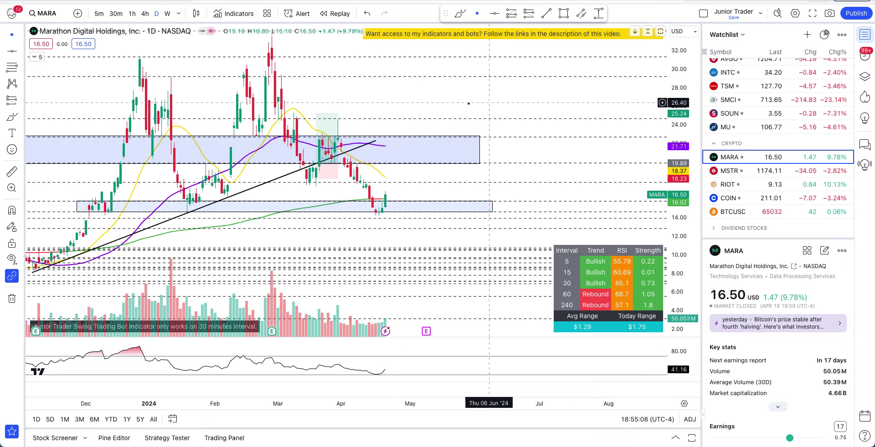
mouse_move(413, 102)
left_mouse_down()
mouse_move(470, 90)
mouse_move(468, 112)
left_mouse_up()
Brush marks at the March low and early-April candles plus a projected price path through April 30, and undo the strokes.
mouse_move(351, 187)
left_mouse_down()
mouse_move(356, 194)
mouse_move(369, 184)
mouse_move(357, 193)
left_mouse_up()
key("ctrl+z")
mouse_move(413, 181)
left_mouse_down()
mouse_move(394, 185)
mouse_move(416, 184)
mouse_move(406, 189)
mouse_move(426, 215)
mouse_move(444, 189)
mouse_move(455, 206)
left_mouse_up()
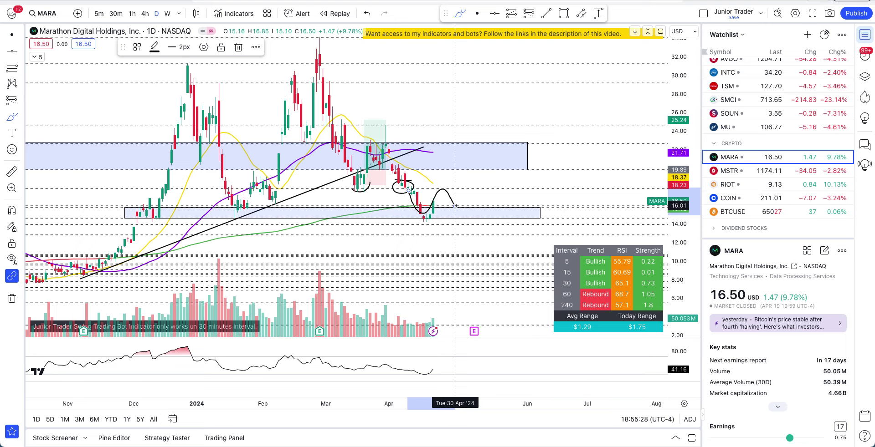
key("ctrl+z")
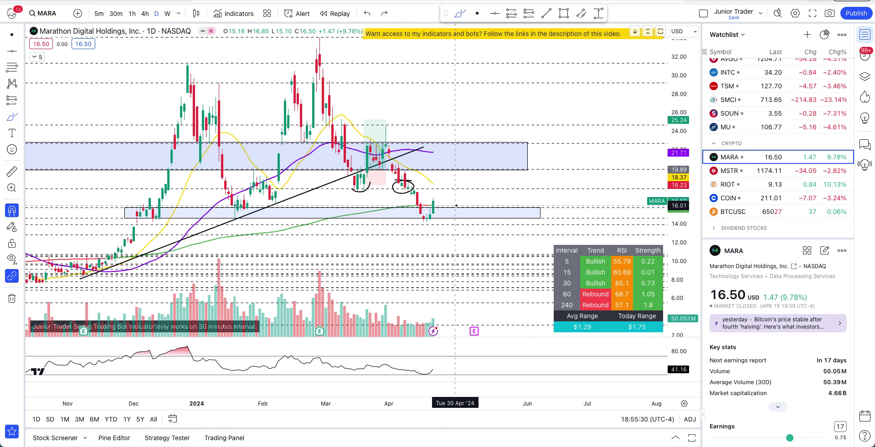
key("ctrl+z")
Circle the latest April candles just above the support rectangle with the brush, and undo the marking.
left_click_drag(683, 236, 437, 173)
mouse_move(434, 202)
left_mouse_down()
mouse_move(417, 192)
mouse_move(424, 217)
mouse_move(430, 199)
left_mouse_up()
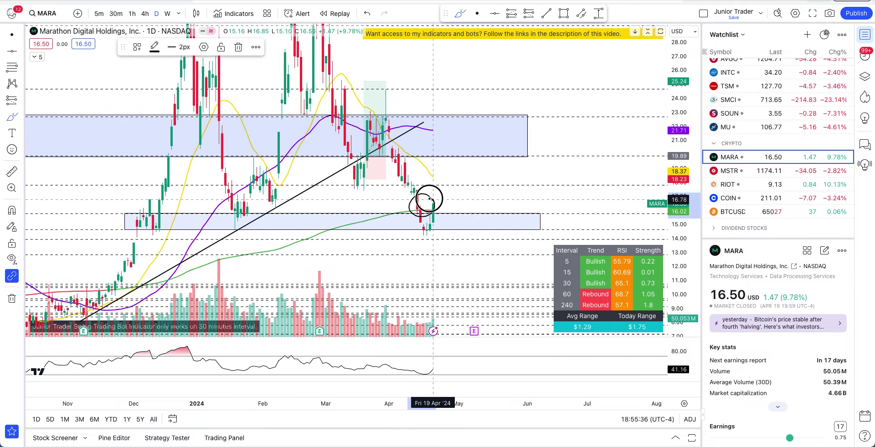
key("ctrl+z")
Circle the January, December and early-February price touches on the lower support rectangle with the brush.
mouse_move(233, 212)
left_mouse_down()
mouse_move(231, 227)
mouse_move(236, 213)
left_mouse_up()
mouse_move(135, 209)
left_mouse_down()
mouse_move(165, 230)
mouse_move(134, 215)
left_mouse_up()
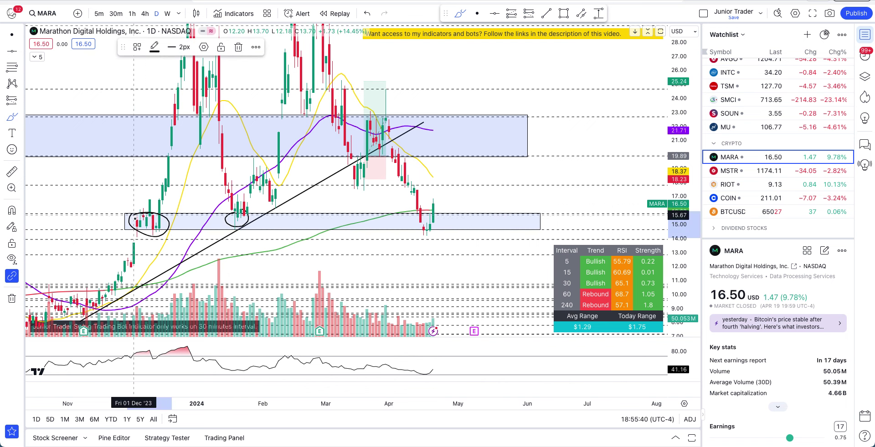
mouse_move(275, 203)
left_mouse_down()
mouse_move(281, 211)
mouse_move(275, 200)
left_mouse_up()
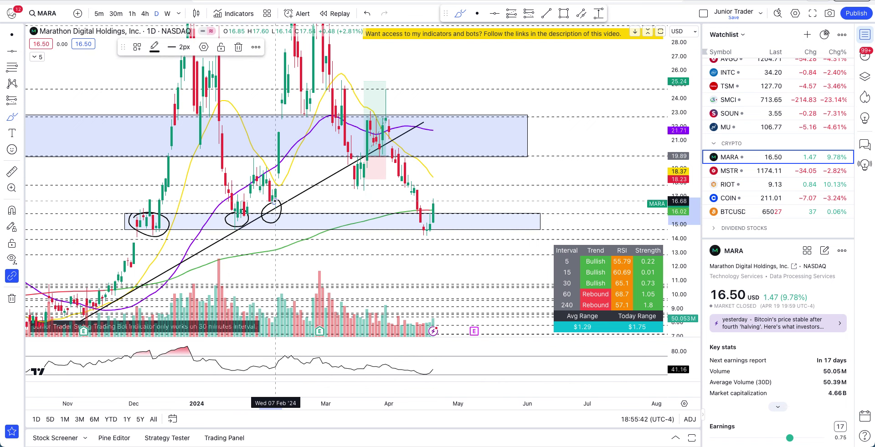
Undo the three brush circles around the price touches on the lower support rectangle.
key("ctrl+z")
key("ctrl+z")
key("ctrl+z")
Circle the April decline just above the lower support rectangle with the brush, and undo the marking.
left_click_drag(370, 184, 376, 184)
key("ctrl+z")
mouse_move(433, 206)
left_mouse_down()
mouse_move(367, 196)
mouse_move(433, 215)
mouse_move(433, 204)
left_mouse_up()
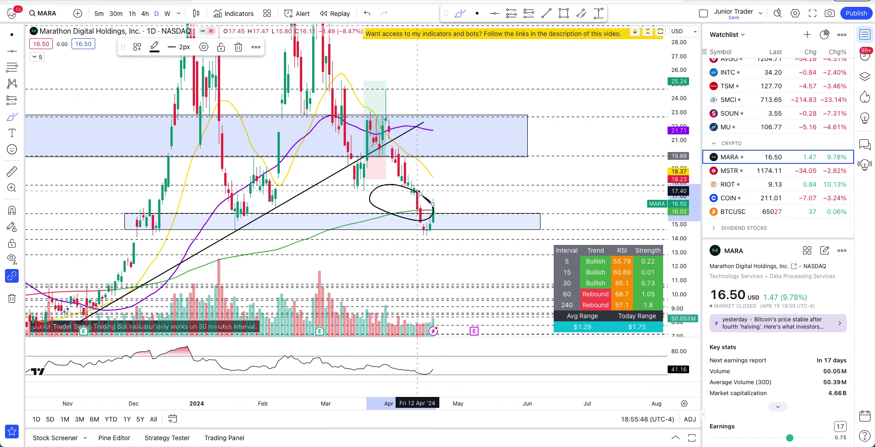
key("ctrl+z")
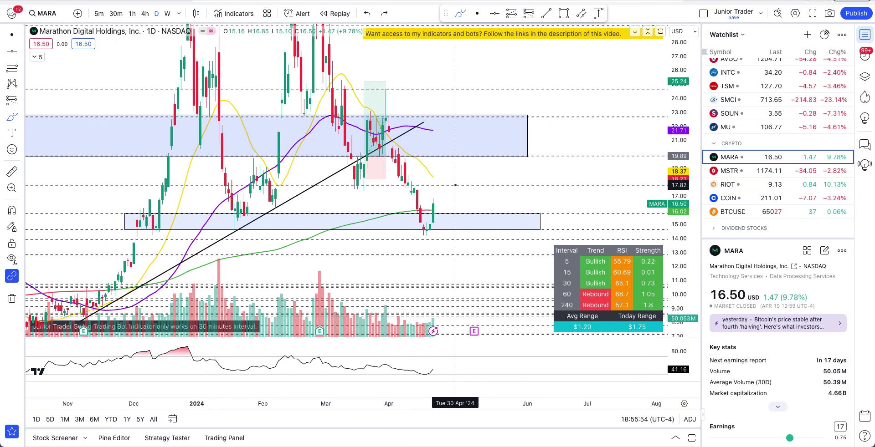
Brush short resistance lines at about 17.82, along the upper rectangle's lower edge and extending the purple moving average, and undo them.
left_click_drag(454, 185, 430, 185)
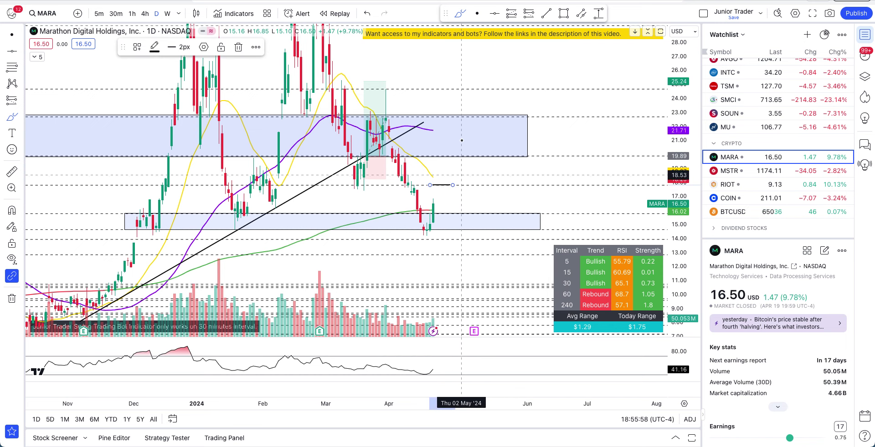
key("ctrl+z")
left_click_drag(464, 156, 525, 156)
left_click_drag(435, 131, 486, 136)
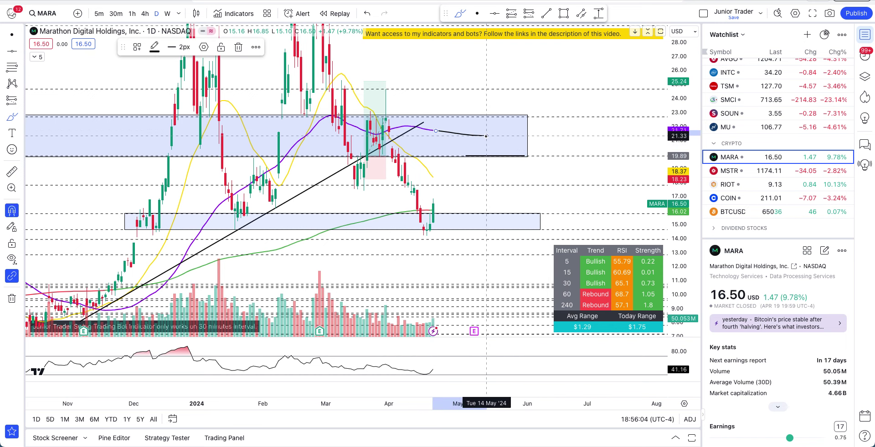
key("ctrl+z")
key("ctrl+z")
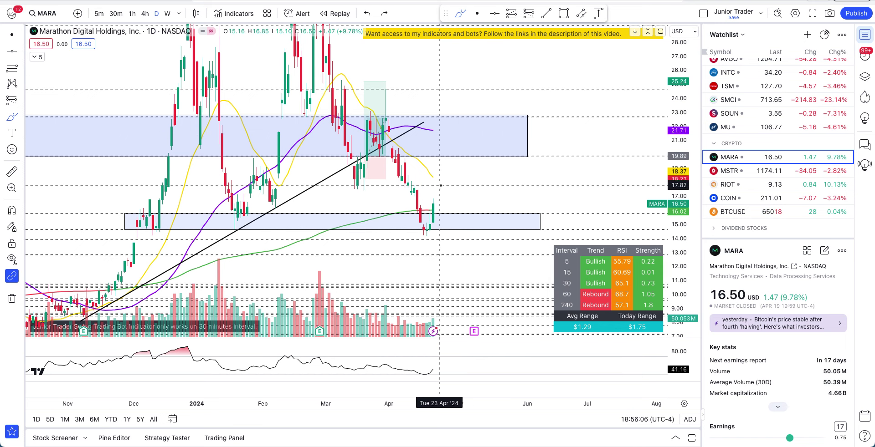
Brush a line and arc around the 17.82 level and a rebound path from the support rectangle to April 29, and undo them.
mouse_move(441, 185)
left_mouse_down()
mouse_move(480, 185)
mouse_move(425, 179)
mouse_move(476, 160)
left_mouse_up()
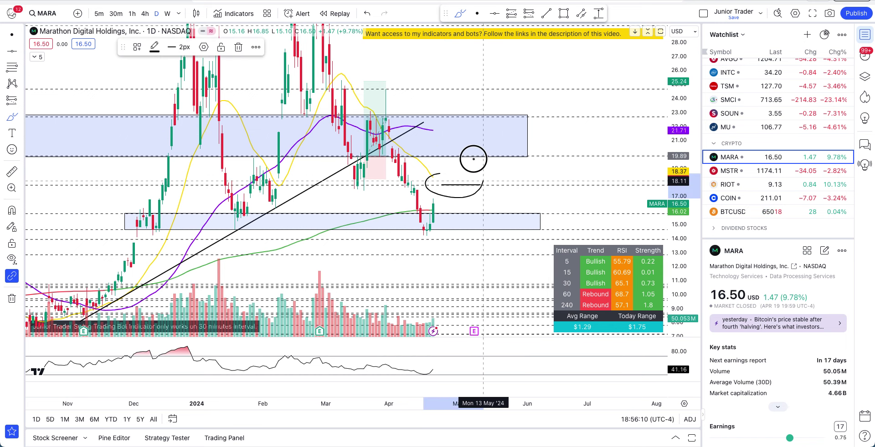
key("ctrl+z")
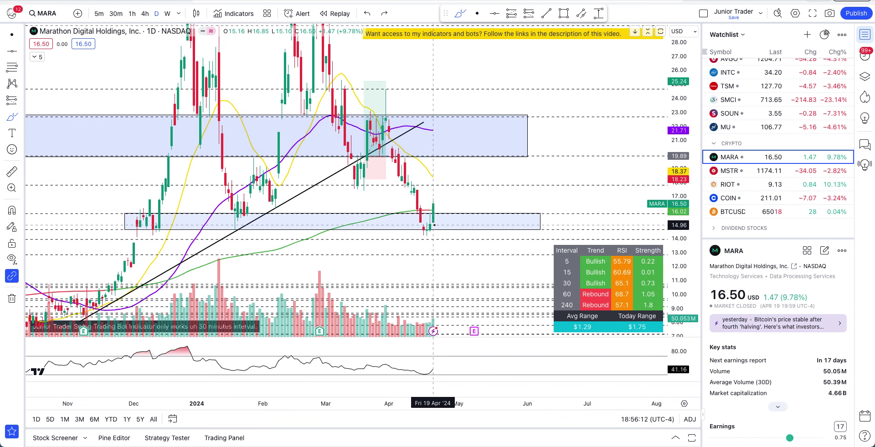
mouse_move(429, 226)
left_mouse_down()
mouse_move(442, 221)
mouse_move(451, 187)
left_mouse_up()
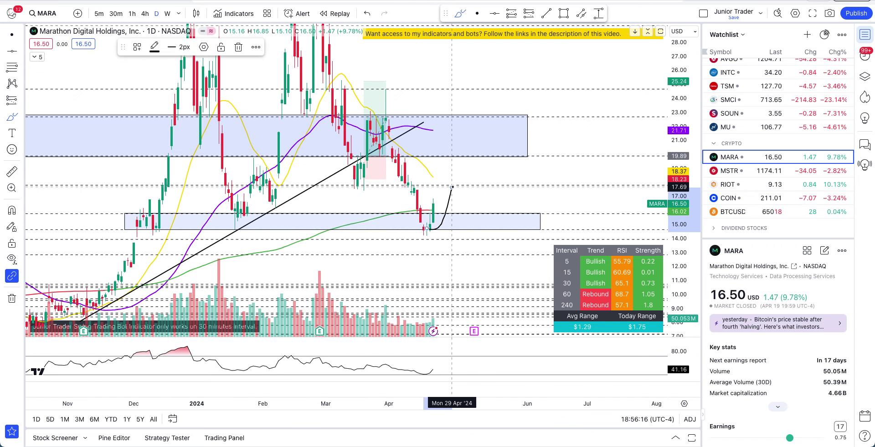
key("ctrl+z")
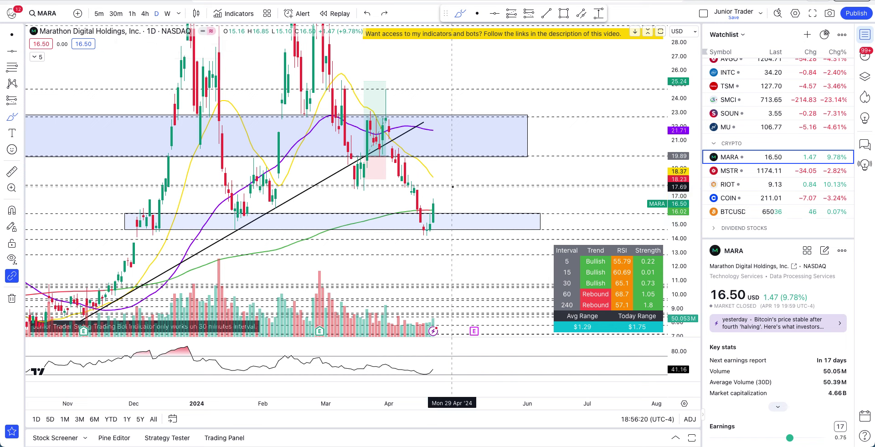
Circle the area between the last candle and the yellow moving average, brush along the support rectangle's upper edge, and undo both marks.
mouse_move(429, 166)
left_mouse_down()
mouse_move(436, 197)
mouse_move(430, 172)
left_mouse_up()
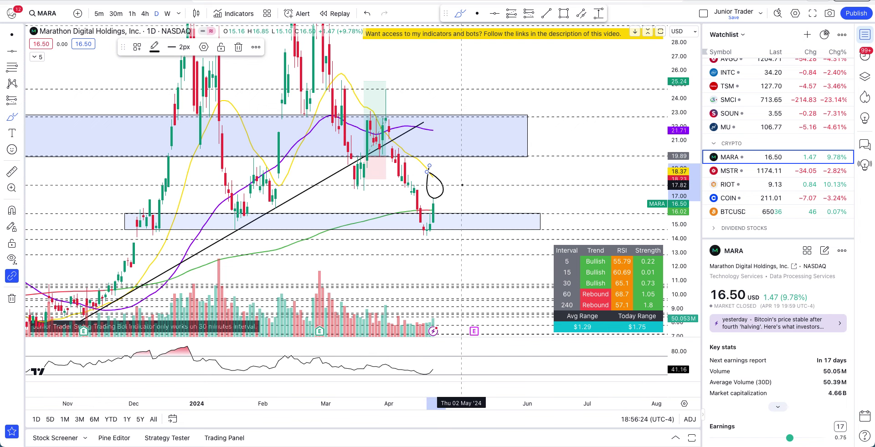
key("ctrl+z")
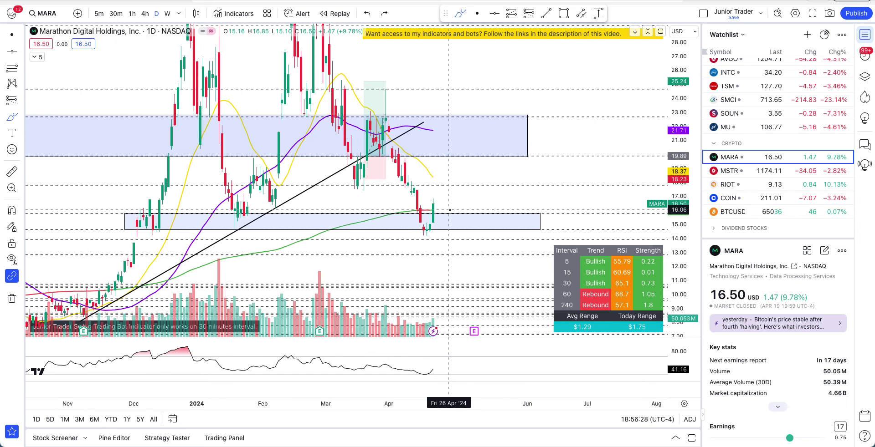
left_click_drag(429, 213, 480, 216)
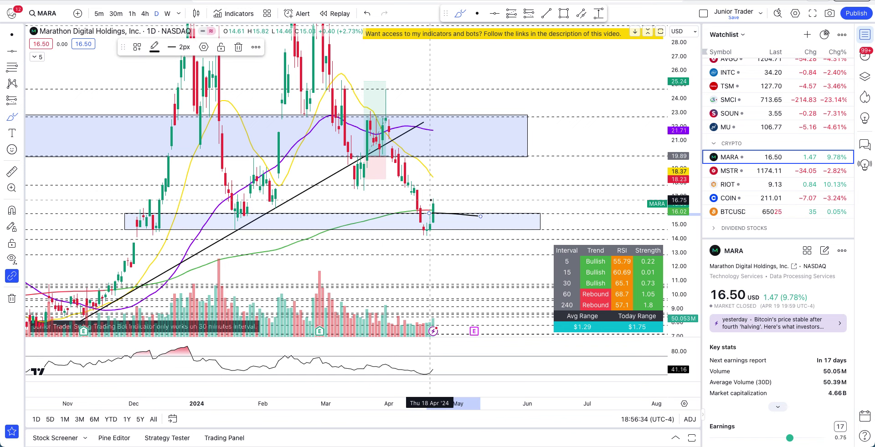
key("ctrl+z")
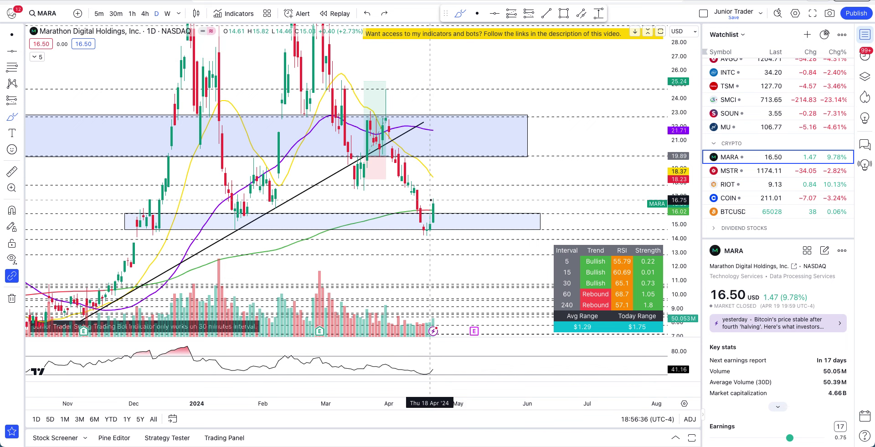
Brush a level from the March low, a circle around the latest candles and a zigzag path to about 24.74 by May 31, and undo them.
scroll(431, 200, "up", 3)
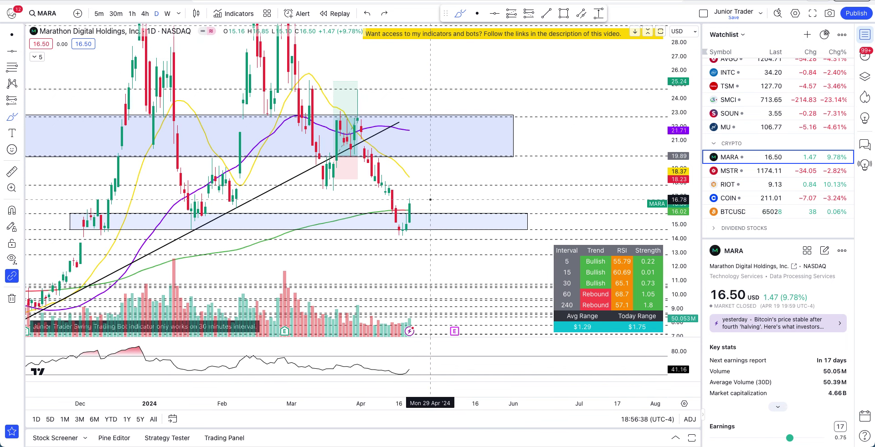
mouse_move(322, 185)
left_mouse_down()
mouse_move(413, 185)
mouse_move(400, 201)
mouse_move(433, 199)
mouse_move(402, 194)
left_mouse_up()
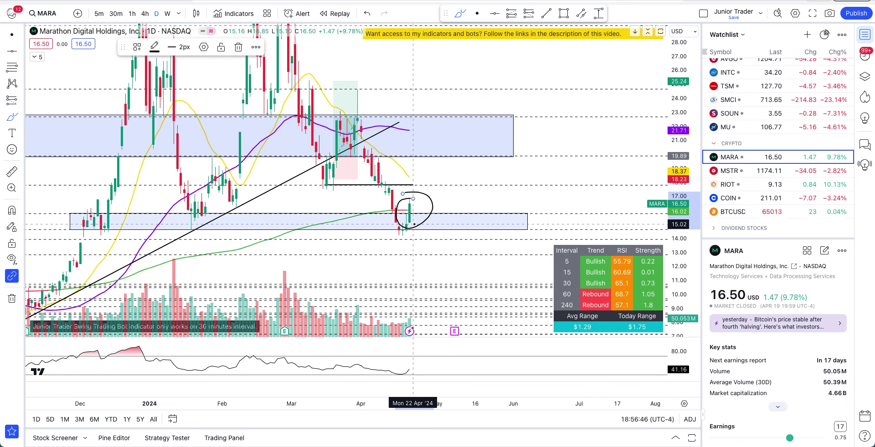
mouse_move(412, 185)
left_mouse_down()
mouse_move(437, 187)
mouse_move(453, 136)
mouse_move(503, 111)
mouse_move(509, 88)
left_mouse_up()
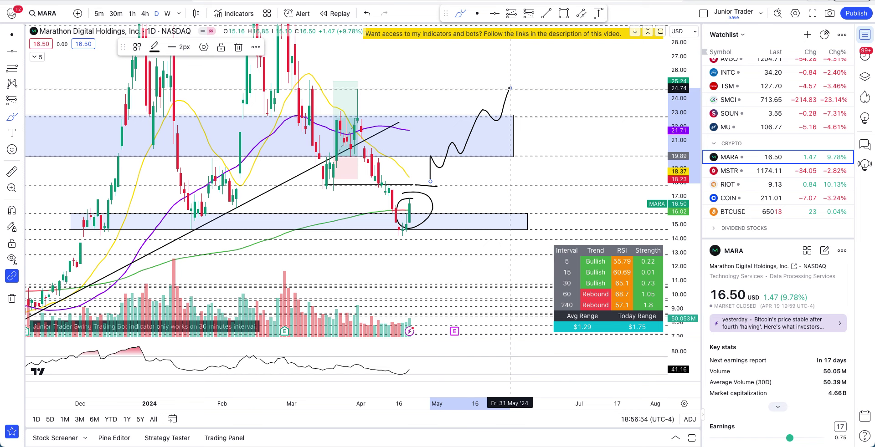
key("ctrl+z")
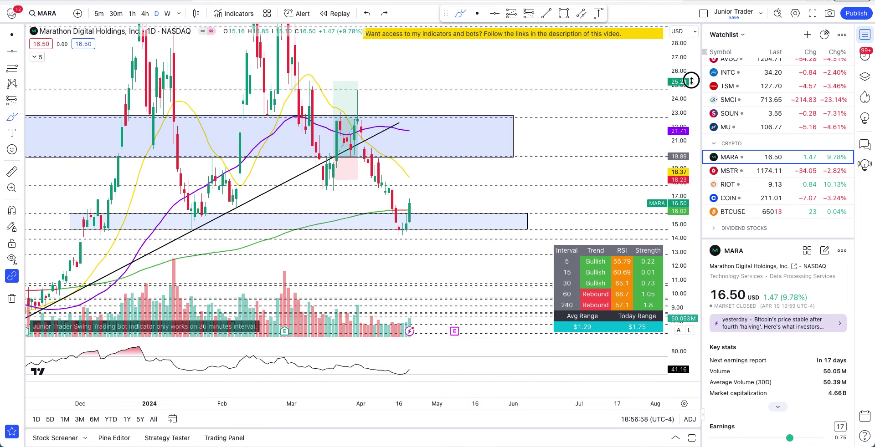
Switch the MARA chart to the one-hour interval and stretch the price scale around the recent candles.
left_click_drag(691, 74, 679, 138)
left_click(133, 14)
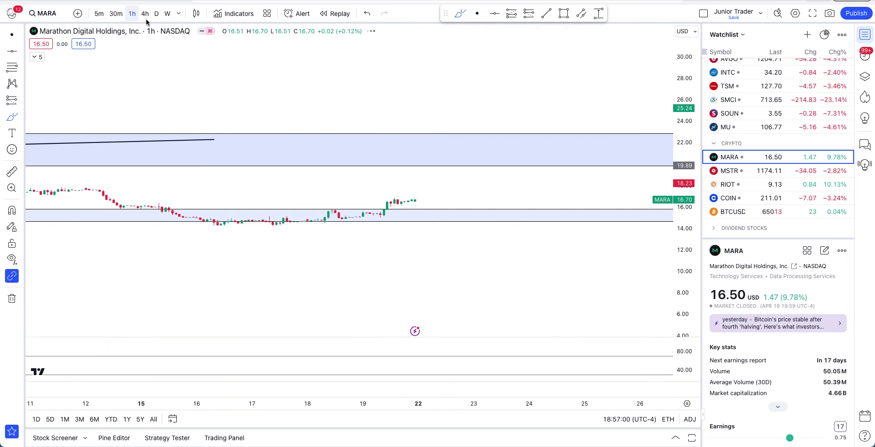
scroll(401, 275, "down", 3)
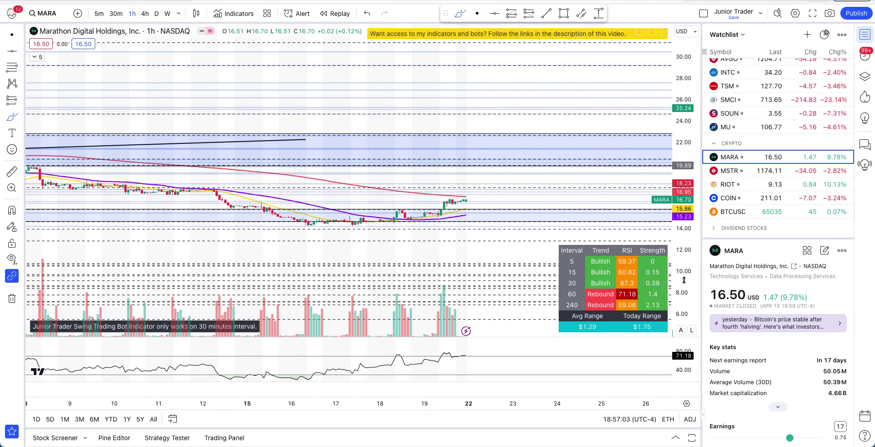
left_click_drag(681, 285, 682, 211)
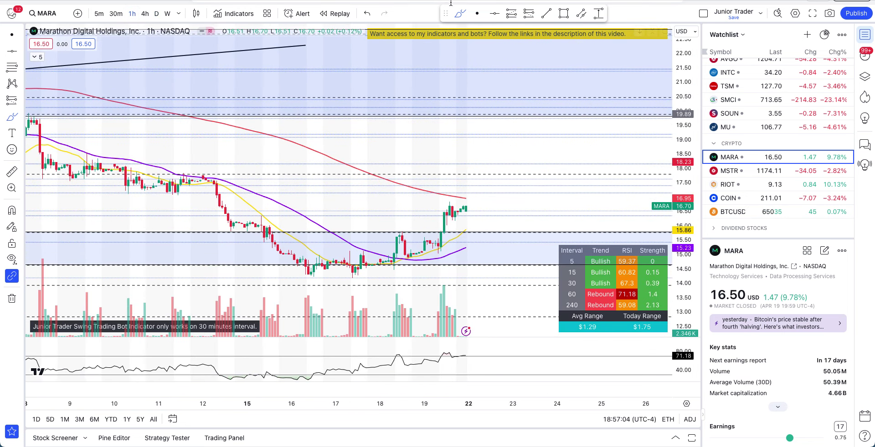
Brush over the April 18–19 rebound from the support rectangle on the hourly chart, and undo the strokes.
mouse_move(398, 258)
left_mouse_down()
mouse_move(402, 246)
mouse_move(423, 251)
mouse_move(449, 208)
mouse_move(468, 216)
mouse_move(469, 189)
mouse_move(450, 199)
mouse_move(484, 193)
mouse_move(450, 187)
left_mouse_up()
key("ctrl+z")
key("ctrl+z")
scroll(433, 262, "down", 2)
scroll(433, 262, "down", 5)
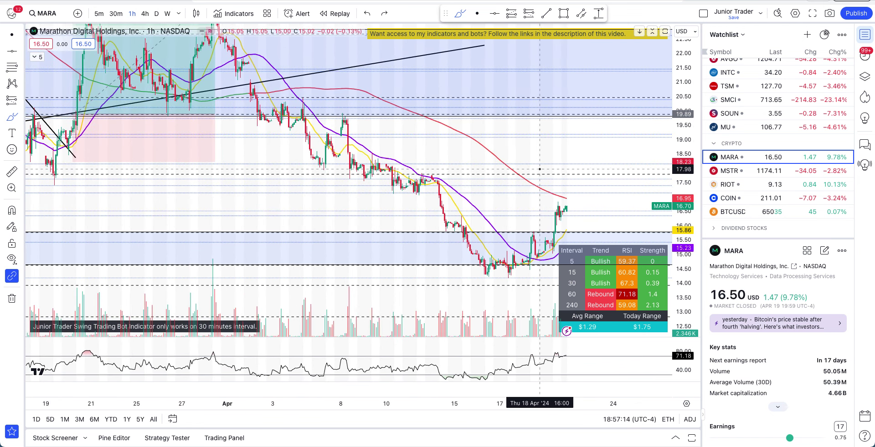
scroll(539, 200, "up", 4)
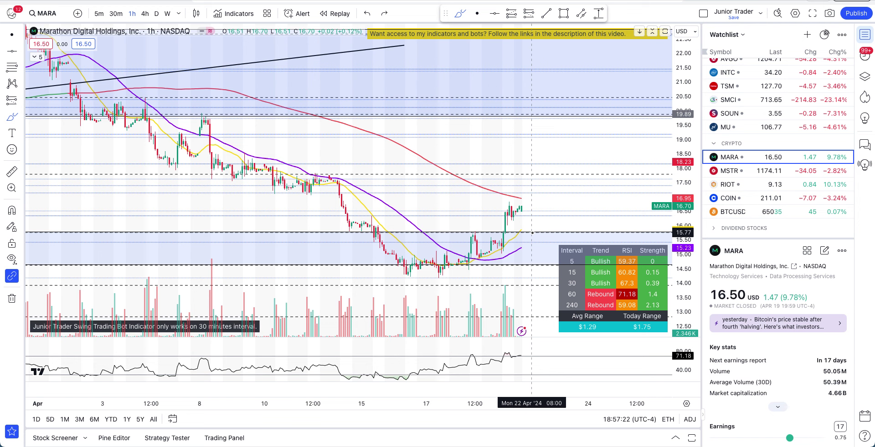
Brush a mark at the support rectangle's upper edge and a rising path to about 18.50 on April 22, and undo both.
mouse_move(532, 233)
left_mouse_down()
mouse_move(513, 232)
mouse_move(504, 250)
mouse_move(545, 253)
mouse_move(542, 241)
left_mouse_up()
key("ctrl+z")
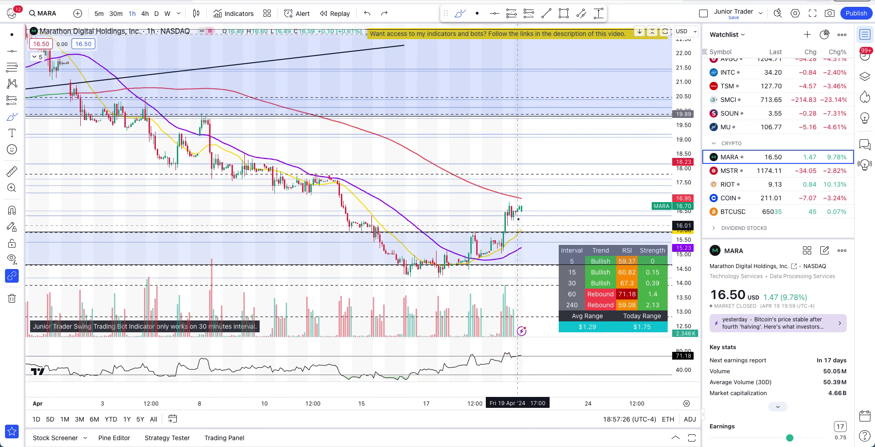
left_click_drag(527, 205, 552, 154)
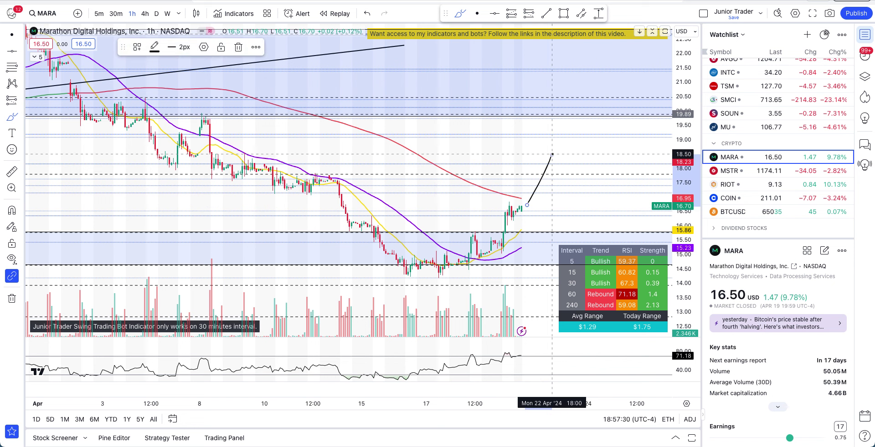
key("ctrl+z")
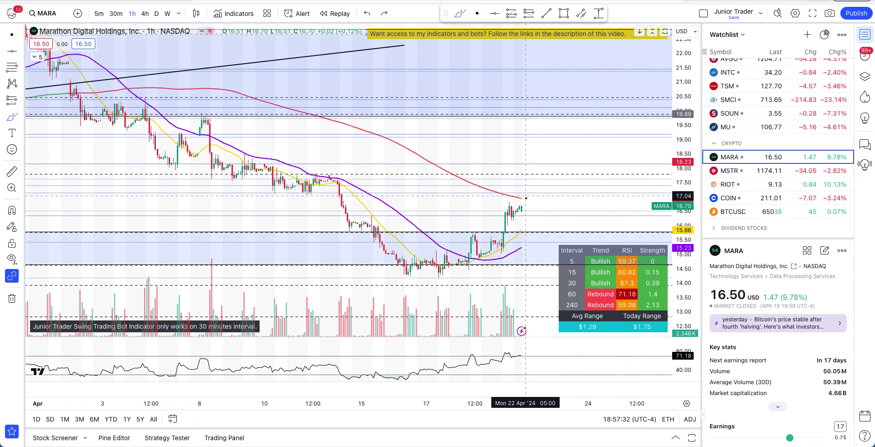
Circle the latest hourly candles below the red moving average, brush a resistance line at about 17.82, and undo both marks.
mouse_move(529, 200)
left_mouse_down()
mouse_move(486, 223)
mouse_move(525, 199)
left_mouse_up()
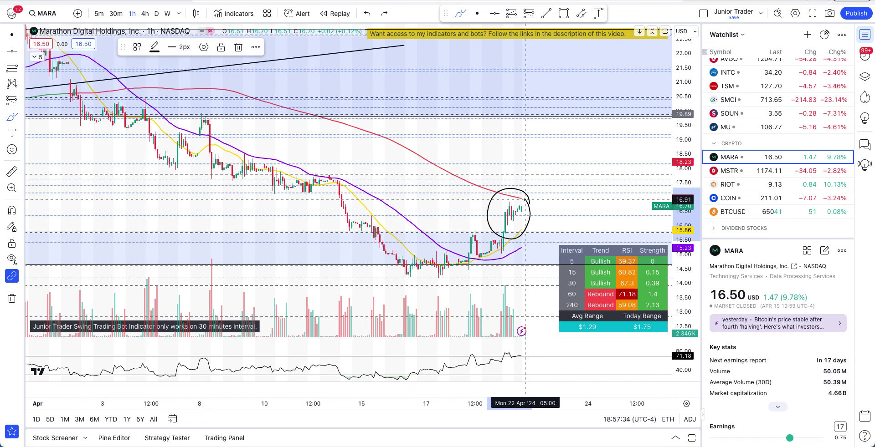
key("ctrl+z")
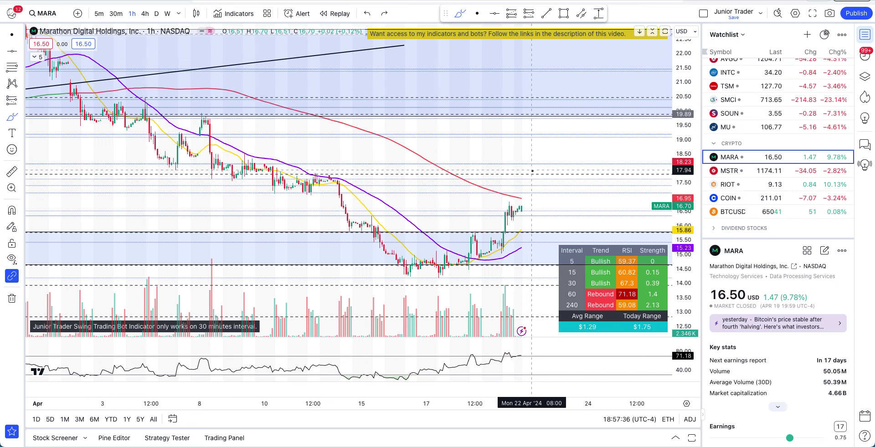
left_click_drag(528, 174, 453, 173)
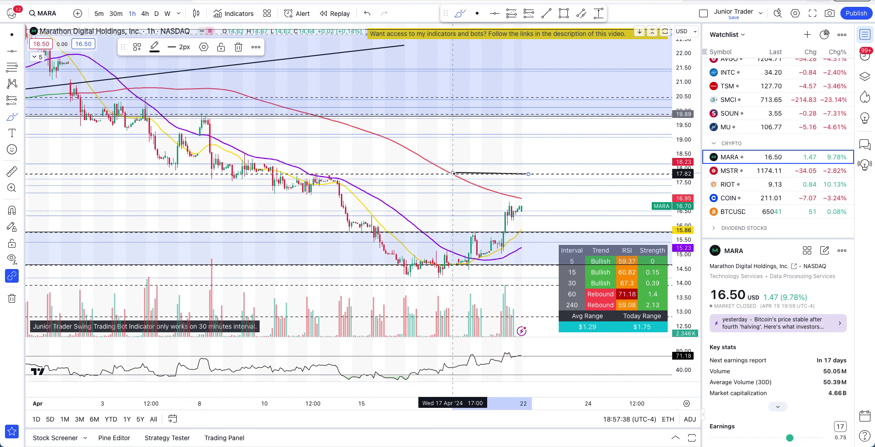
key("ctrl+z")
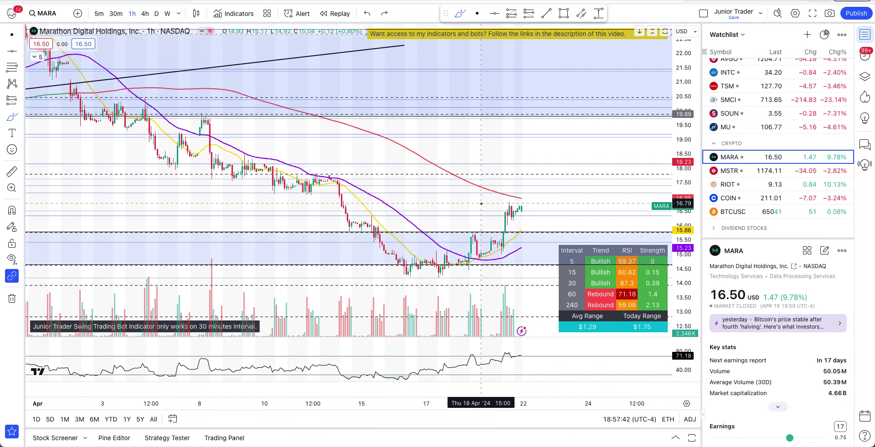
Return the MARA chart to the daily interval and compress the price scale to show both rectangles and the full trend.
scroll(527, 205, "down", 5)
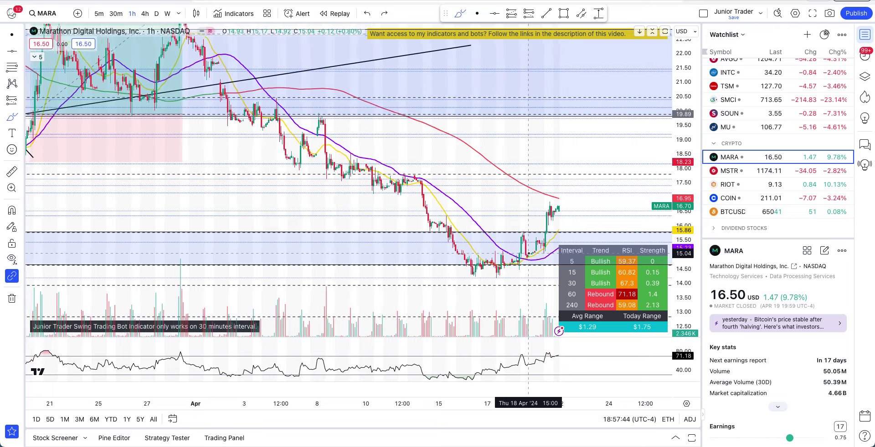
left_click(153, 13)
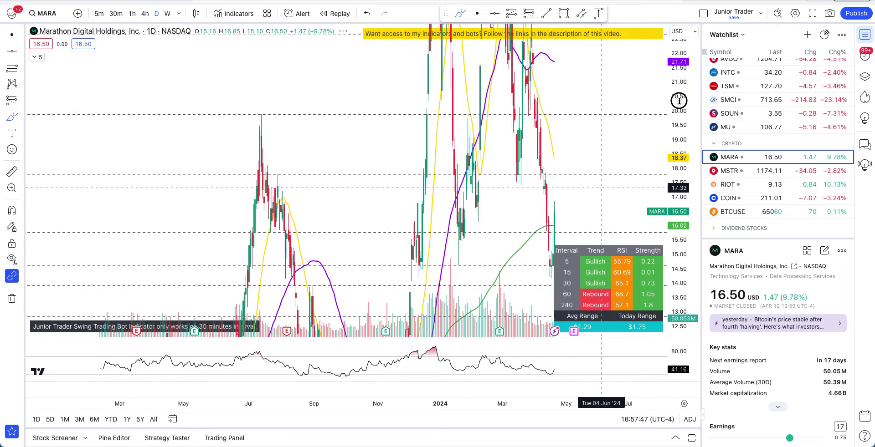
left_click_drag(679, 100, 603, 164)
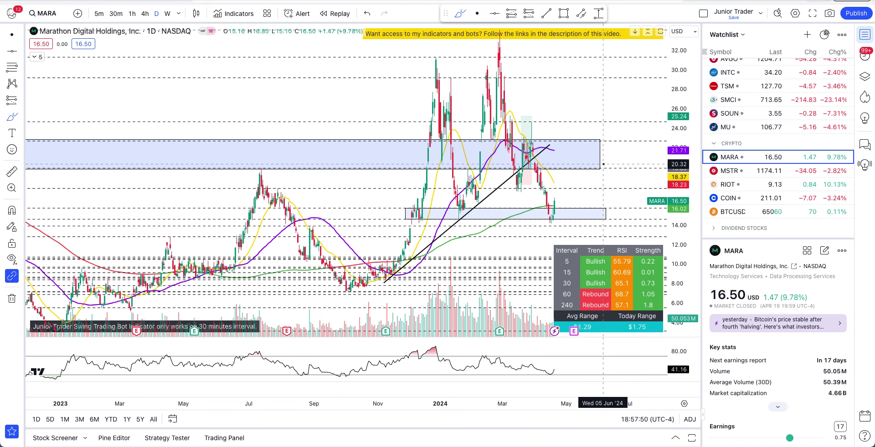
Open the MSTR daily chart and enlarge the candles from February to April.
left_click(750, 177)
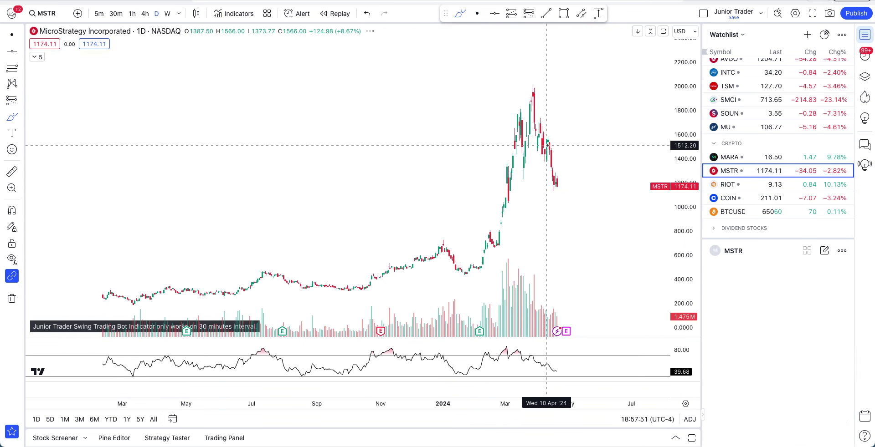
scroll(547, 145, "up", 5)
scroll(547, 145, "up", 2)
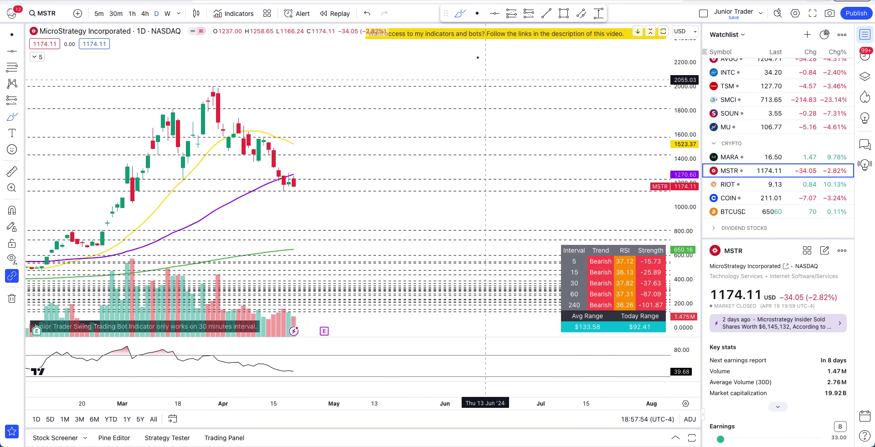
Brush arcs over the two March peaks and the lower April highs on the MSTR chart, and undo the last strokes.
left_click_drag(193, 93, 243, 88)
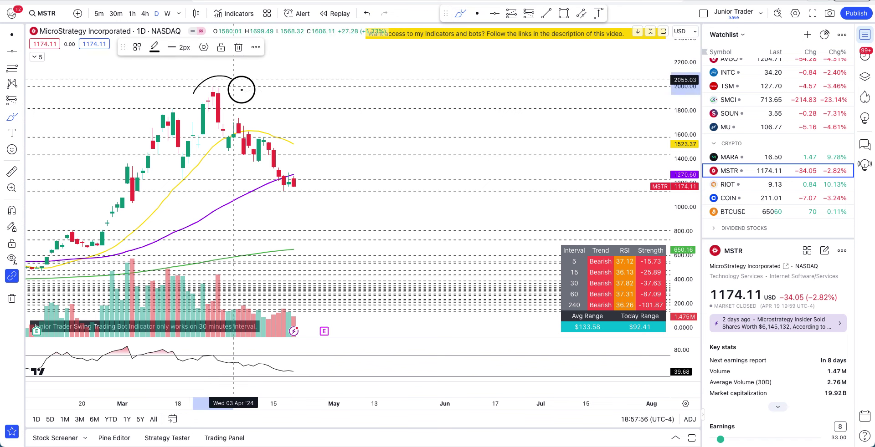
left_click_drag(138, 109, 288, 136)
left_click_drag(170, 110, 167, 111)
mouse_move(153, 154)
left_mouse_down()
mouse_move(211, 98)
mouse_move(259, 140)
mouse_move(289, 183)
mouse_move(303, 183)
left_mouse_up()
key("ctrl+z")
key("ctrl+z")
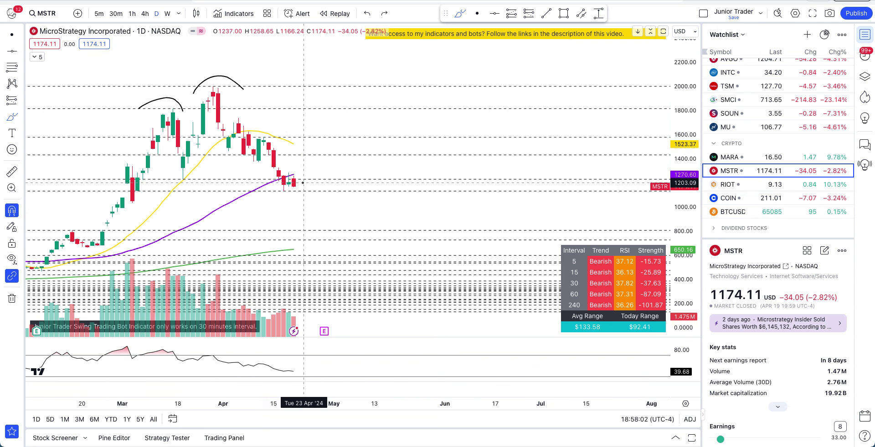
Brush a falling path from the April highs to about 562 on May 1, circle the latest candles, and undo both.
scroll(304, 182, "down", 3)
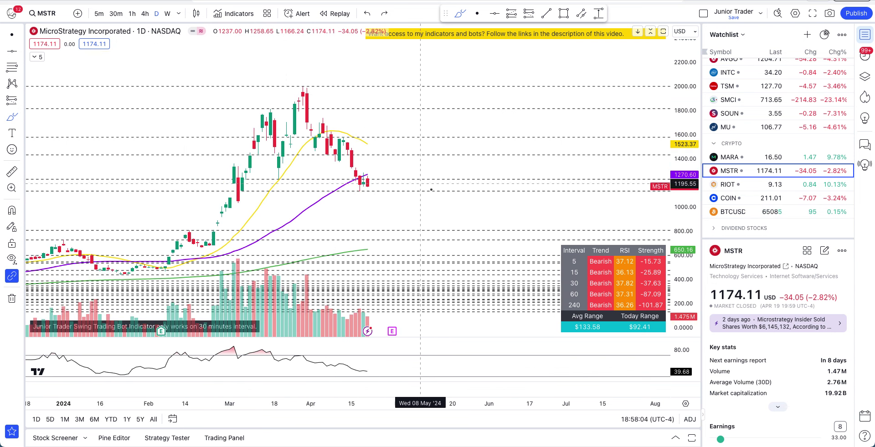
left_click_drag(334, 131, 400, 261)
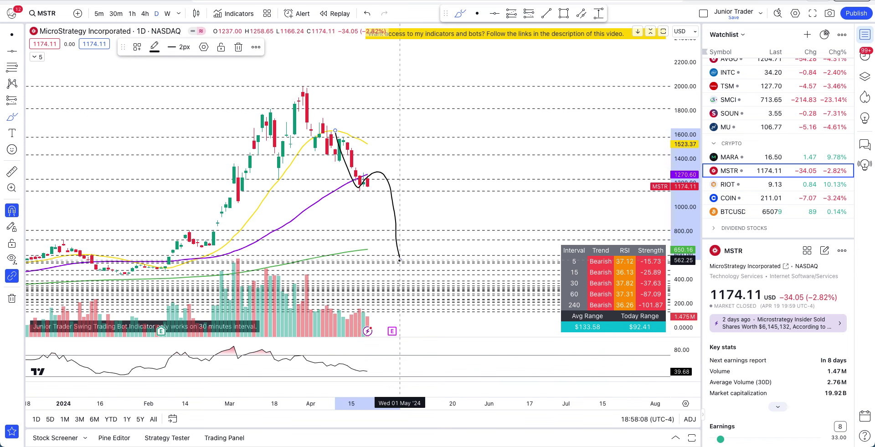
key("ctrl+z")
mouse_move(372, 172)
left_mouse_down()
mouse_move(360, 177)
mouse_move(364, 170)
left_mouse_up()
key("ctrl+z")
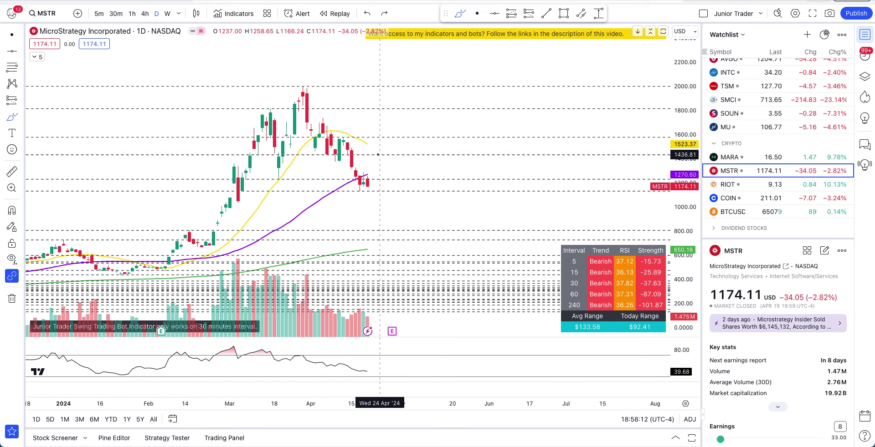
Brush a stepped rising path from about 1436 to about 1832 on May 14, and undo it.
mouse_move(377, 154)
left_mouse_down()
mouse_move(398, 159)
mouse_move(371, 153)
mouse_move(389, 150)
mouse_move(403, 117)
mouse_move(437, 108)
left_mouse_up()
key("ctrl+z")
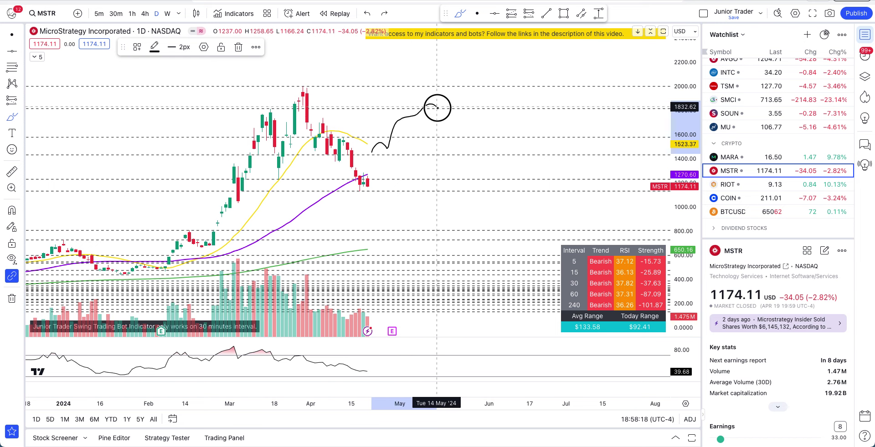
key("ctrl+z")
Brush an arc over the late-March MSTR peak and a matching mark over mid-May, and undo both.
left_click_drag(275, 89, 335, 113)
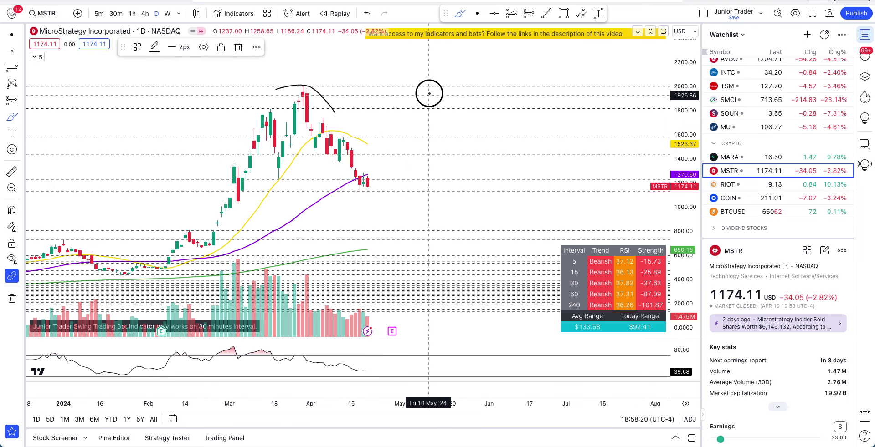
left_click_drag(429, 94, 494, 99)
key("ctrl+z")
key("ctrl+z")
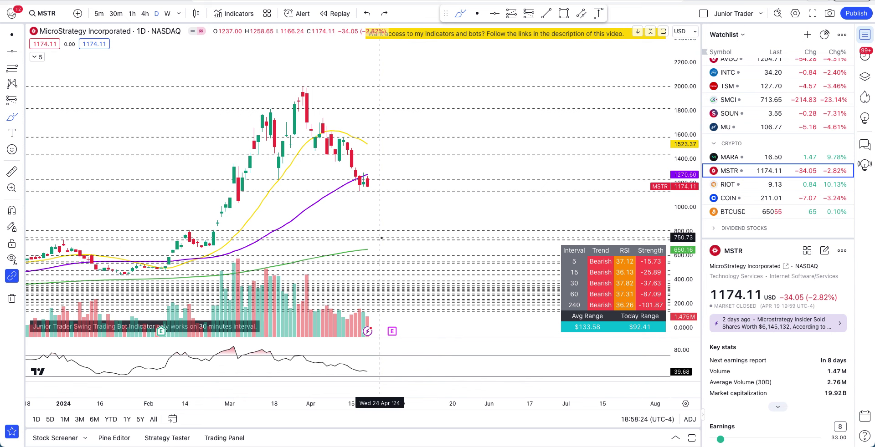
Brush a support line at about 803 and a drop to it from the purple moving average, and undo both.
scroll(542, 231, "down", 5)
left_click_drag(543, 231, 464, 230)
key("ctrl+z")
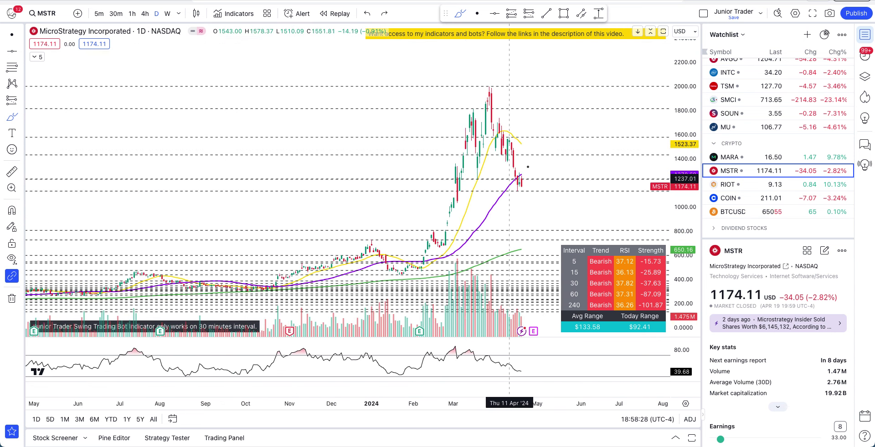
mouse_move(523, 173)
left_mouse_down()
mouse_move(504, 173)
mouse_move(499, 157)
mouse_move(548, 188)
mouse_move(551, 231)
left_mouse_up()
key("ctrl+z")
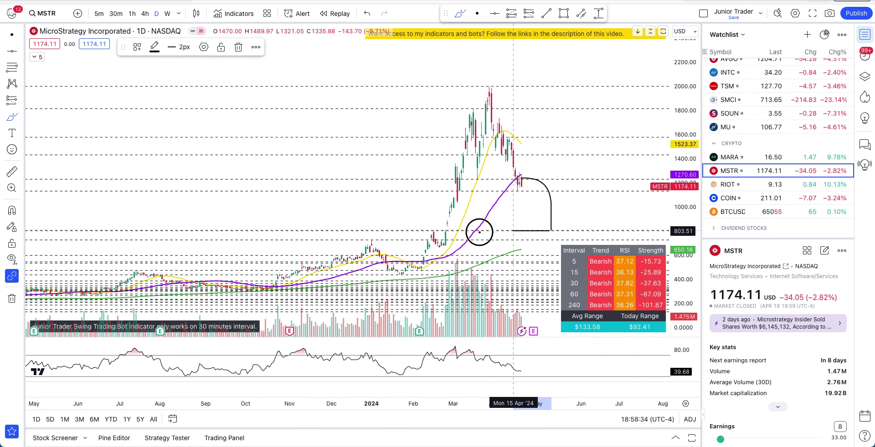
key("ctrl+z")
Open the RIOT chart, brush a rebound path through the green zone to about 13.80 on May 28, and undo the marks.
left_click(759, 186)
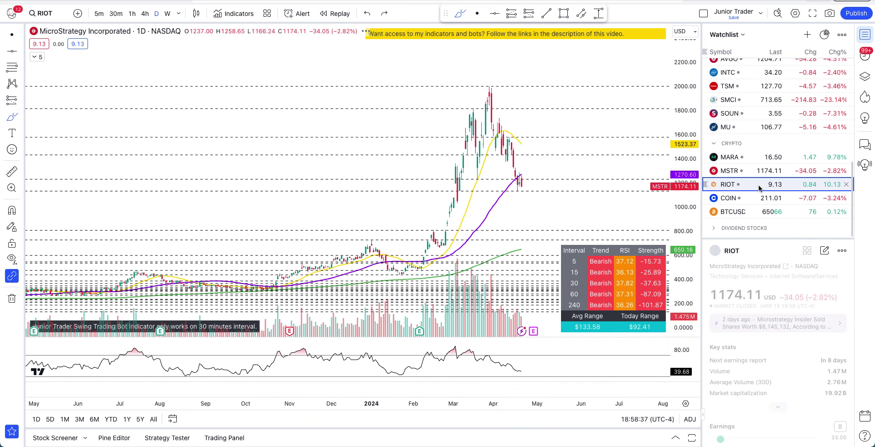
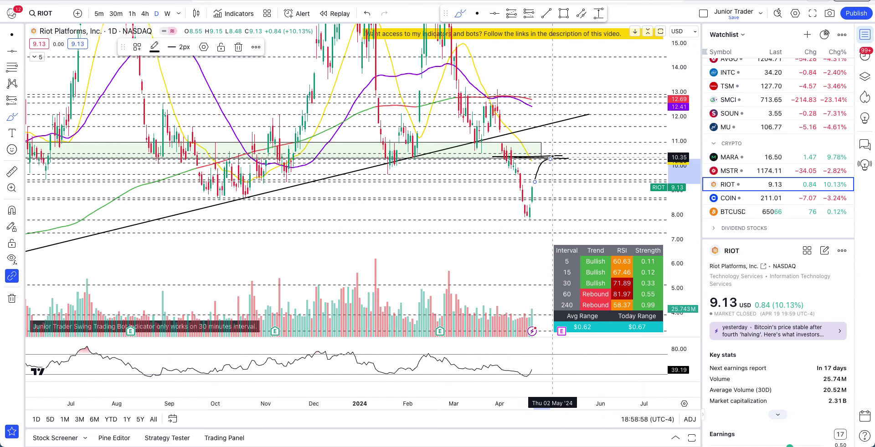
mouse_move(560, 153)
left_mouse_down()
mouse_move(552, 167)
mouse_move(555, 134)
mouse_move(572, 134)
mouse_move(590, 72)
left_mouse_up()
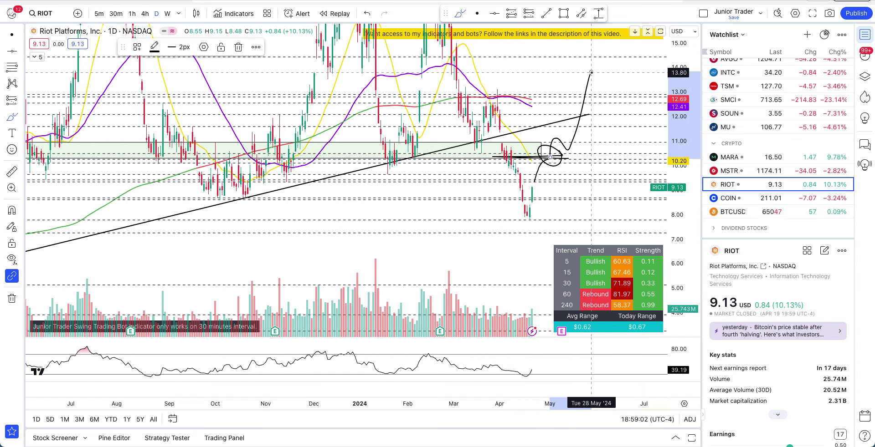
key("ctrl+z")
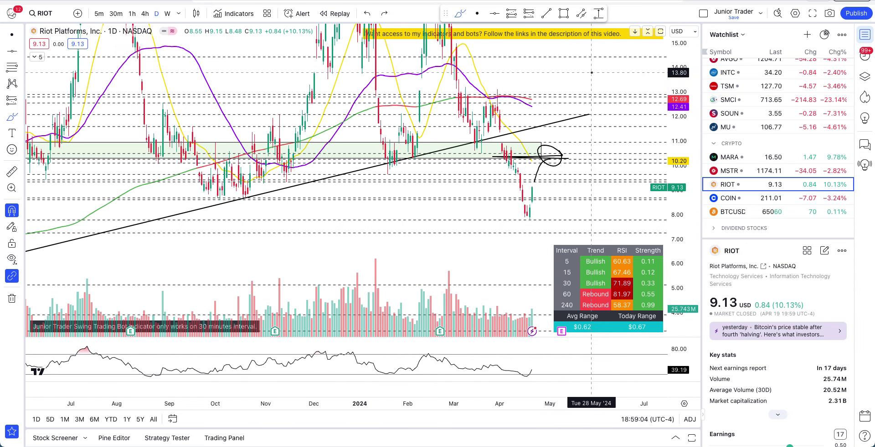
key("ctrl+z")
key("ctrl+z")
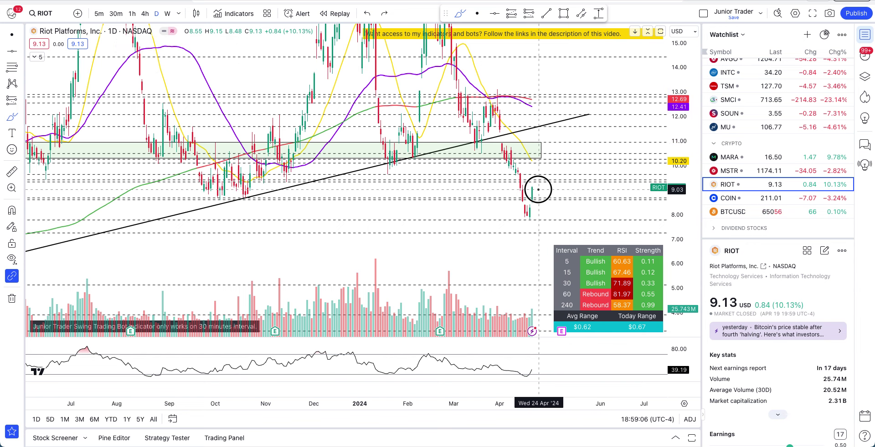
Brush a rebound path from about 9.03 on April 24 to the green zone's lower edge in mid-May, and undo it.
mouse_move(538, 189)
left_mouse_down()
mouse_move(553, 142)
mouse_move(570, 158)
left_mouse_up()
key("ctrl+z")
key("ctrl+z")
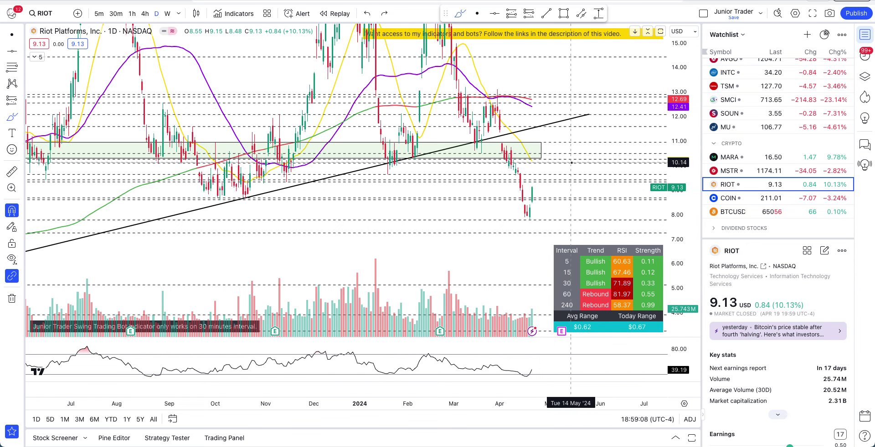
Brush a double-bottom pullback and rebound with support lines beneath RIOT's latest lows, and undo the strokes.
scroll(571, 162, "down", 5)
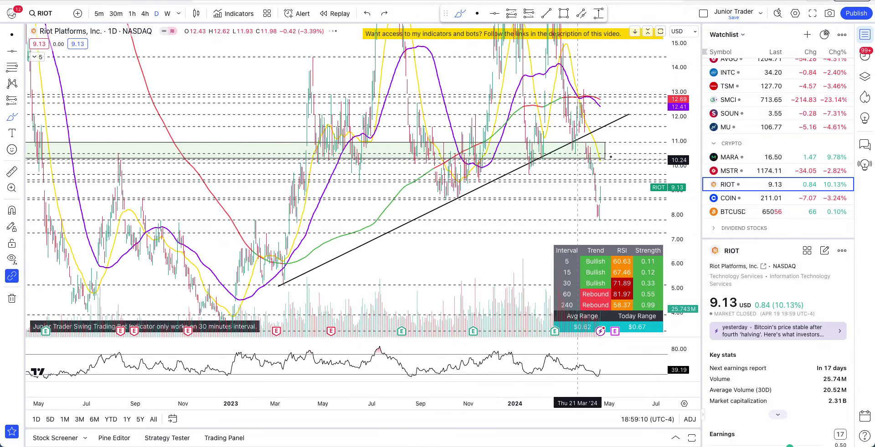
scroll(611, 157, "up", 6)
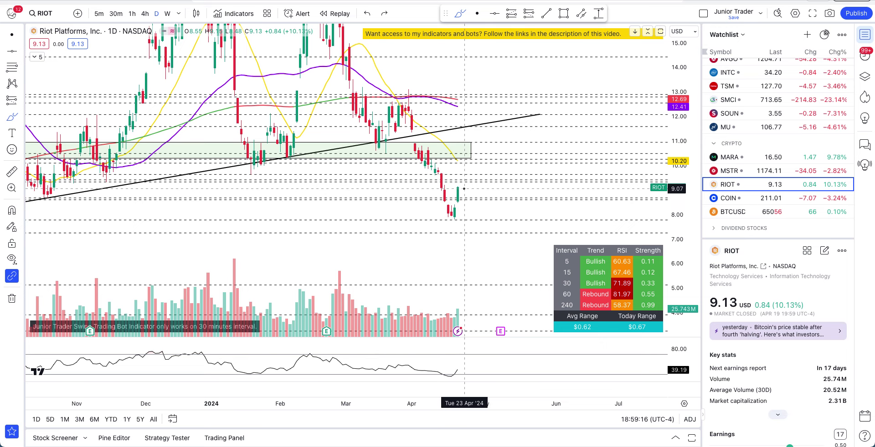
mouse_move(461, 189)
left_mouse_down()
mouse_move(470, 217)
mouse_move(497, 174)
left_mouse_up()
mouse_move(440, 228)
left_mouse_down()
mouse_move(494, 228)
mouse_move(418, 238)
mouse_move(460, 207)
left_mouse_up()
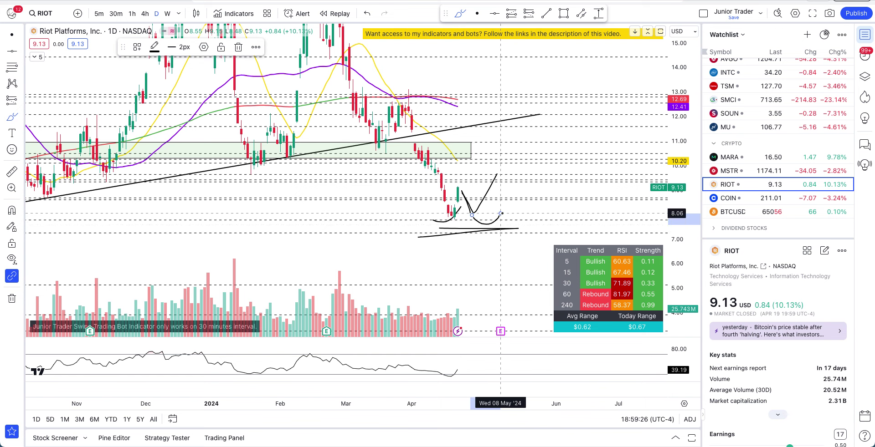
key("super+z")
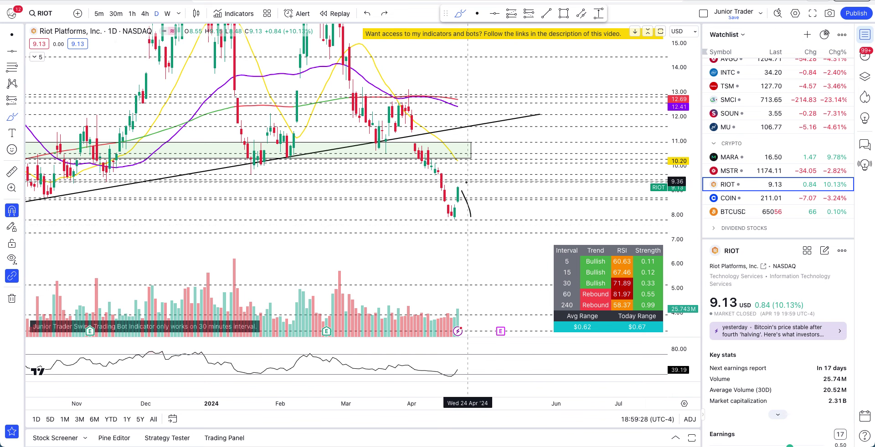
Brush a higher-low pullback near 8.43 with a rise into the green zone's price range, and undo the strokes.
mouse_move(461, 186)
left_mouse_down()
mouse_move(465, 170)
mouse_move(484, 198)
mouse_move(510, 152)
left_mouse_up()
left_click_drag(475, 213, 514, 188)
mouse_move(441, 215)
left_mouse_down()
mouse_move(467, 206)
mouse_move(456, 197)
mouse_move(513, 203)
mouse_move(484, 205)
left_mouse_up()
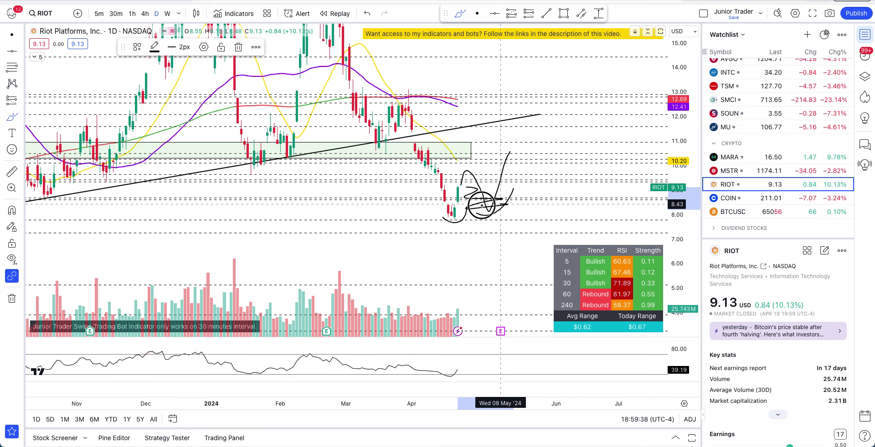
key("ctrl+z")
key("ctrl+z")
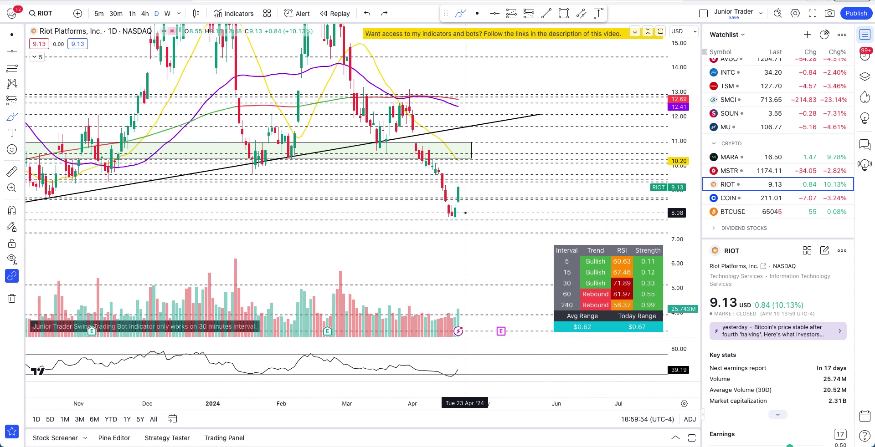
Brush a mark across the right end of RIOT's green zone, and undo it.
scroll(461, 164, "down", 4)
mouse_move(535, 159)
left_mouse_down()
mouse_move(509, 153)
mouse_move(545, 156)
mouse_move(517, 160)
mouse_move(564, 143)
mouse_move(537, 139)
left_mouse_up()
key("ctrl+z")
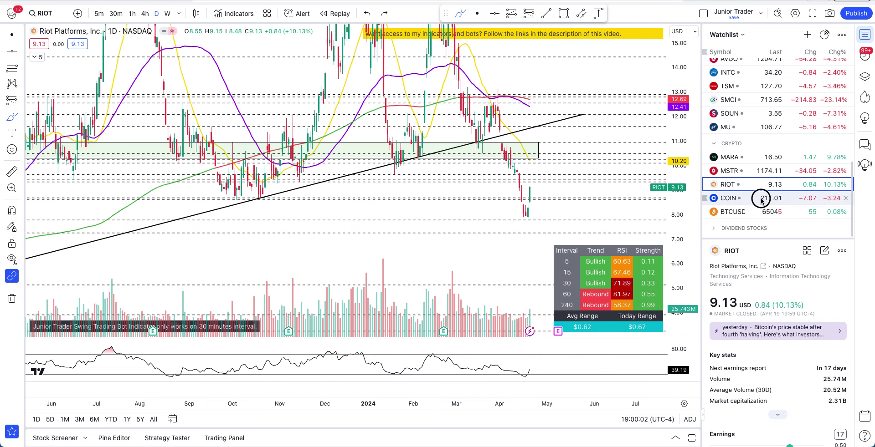
Open the COIN chart, brush a support line at about 187 and a mark below it, and undo both.
left_click(761, 199)
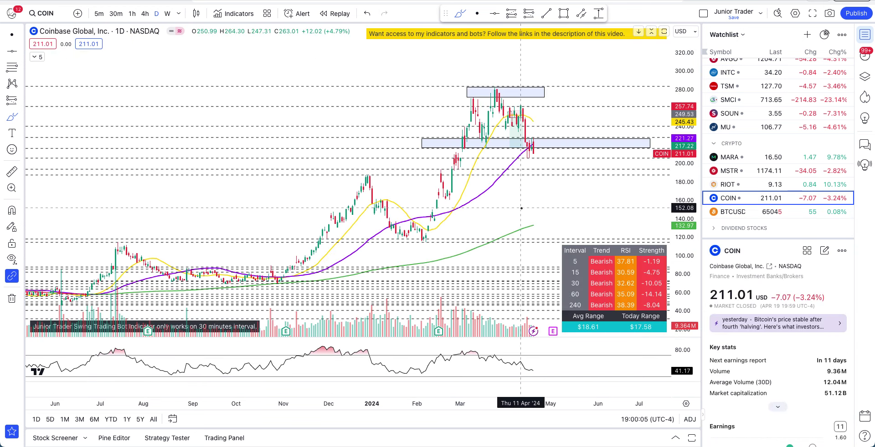
scroll(562, 203, "up", 3)
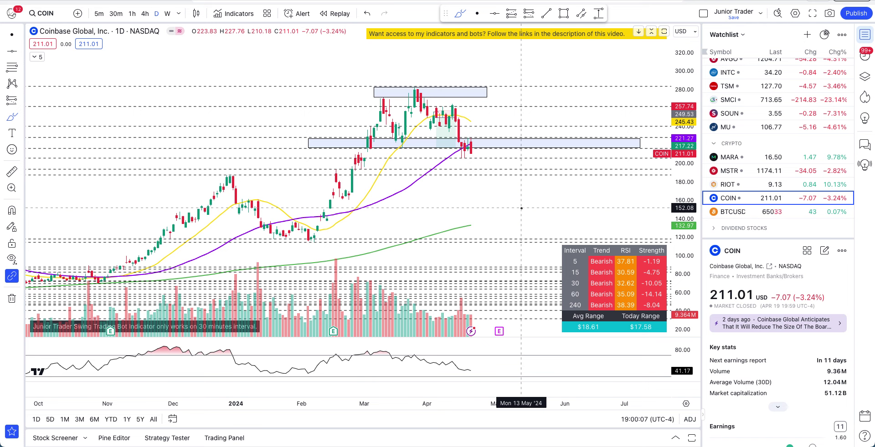
left_click_drag(484, 175, 436, 175)
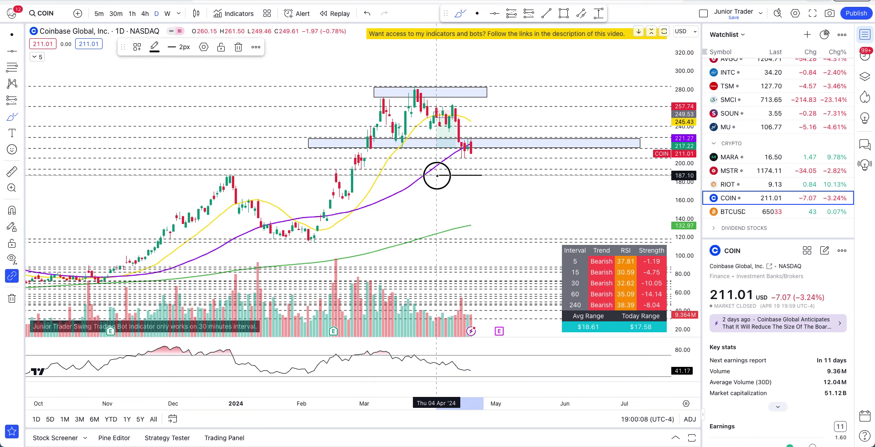
mouse_move(491, 215)
left_mouse_down()
mouse_move(448, 246)
mouse_move(456, 216)
mouse_move(467, 214)
left_mouse_up()
key("ctrl+z")
Brush over the rise toward the March peaks on the COIN chart, and undo the strokes.
scroll(468, 214, "up", 3)
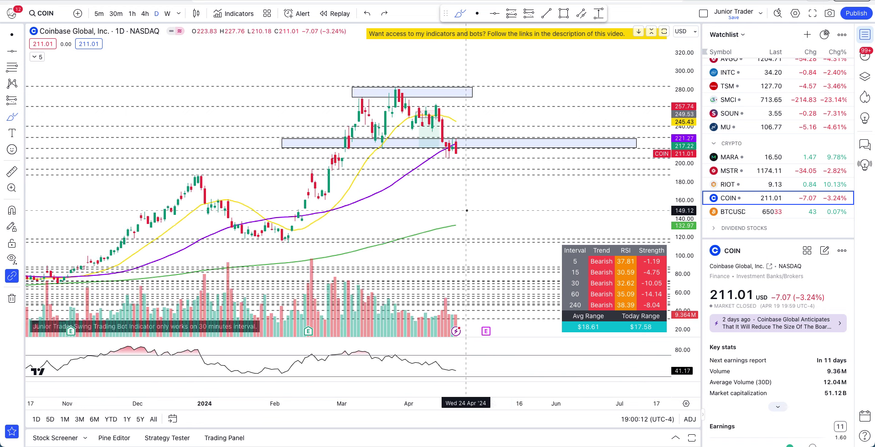
mouse_move(257, 102)
left_mouse_down()
mouse_move(297, 108)
mouse_move(319, 79)
mouse_move(330, 93)
mouse_move(380, 101)
mouse_move(390, 112)
mouse_move(370, 117)
mouse_move(345, 155)
mouse_move(342, 96)
mouse_move(340, 109)
left_mouse_up()
key("ctrl+z")
key("ctrl+z")
key("ctrl+z")
key("ctrl+z")
Stretch the COIN price scale and examine the April short position from its stop down to its target at the support rectangle.
left_click_drag(680, 212, 682, 119)
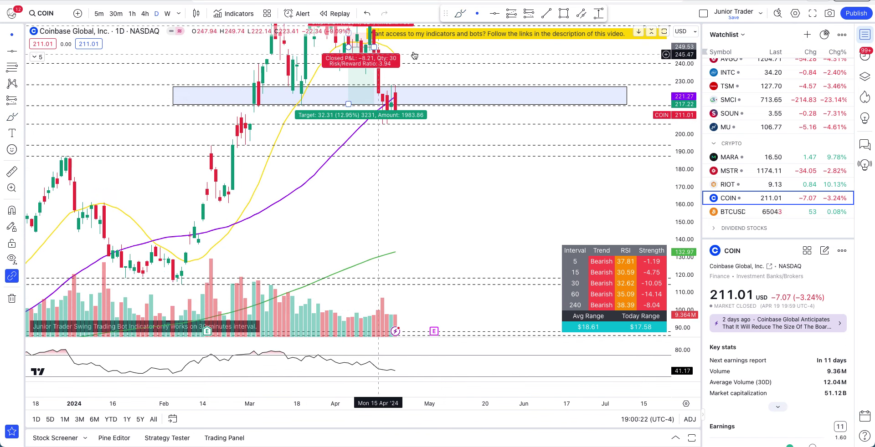
left_click_drag(458, 98, 453, 160)
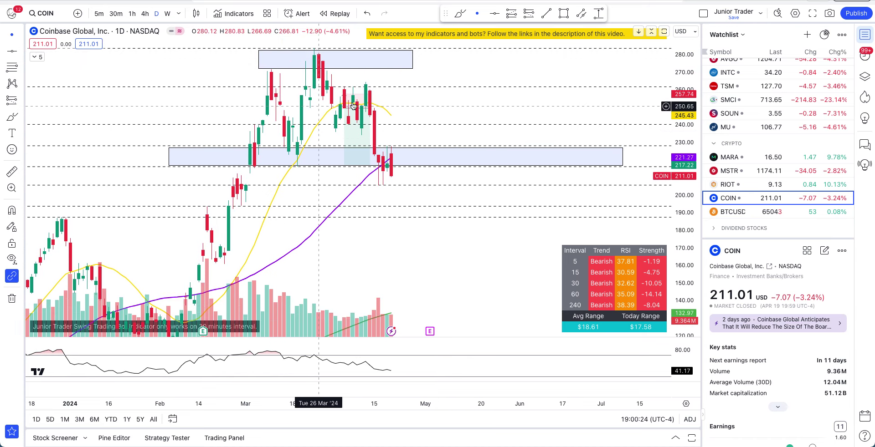
left_click(400, 150)
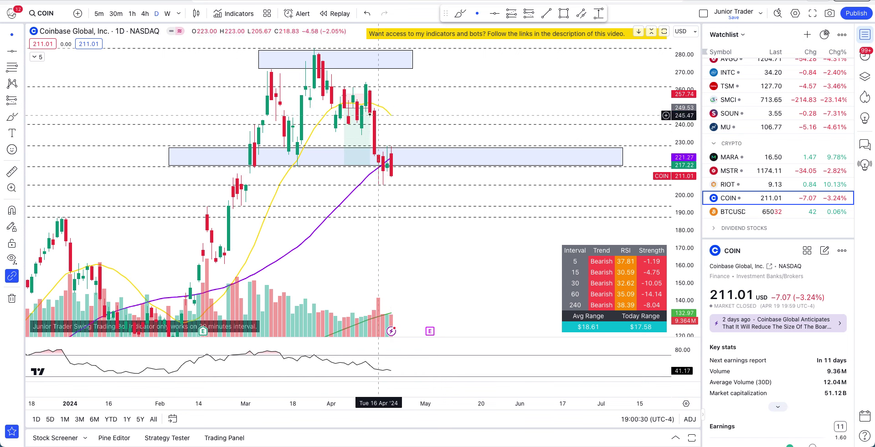
left_click(387, 132)
left_click(416, 33)
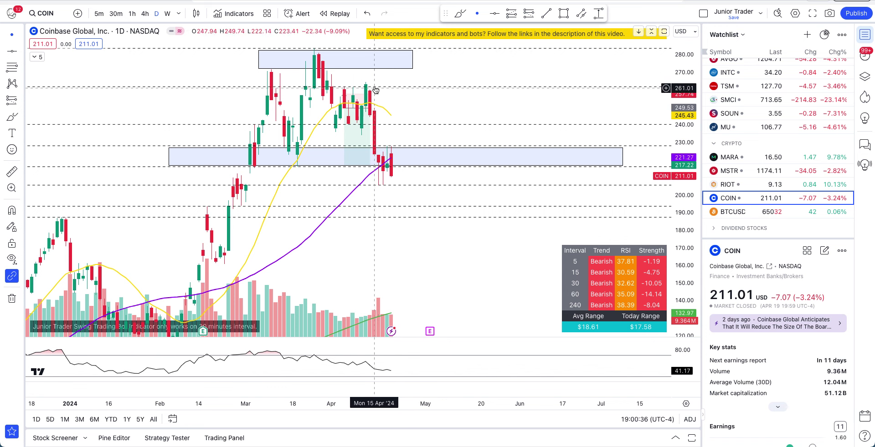
left_click(366, 165)
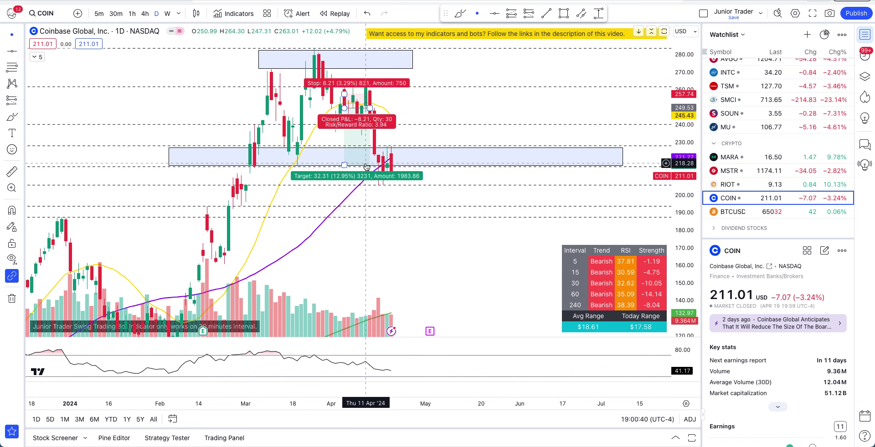
left_click(380, 132)
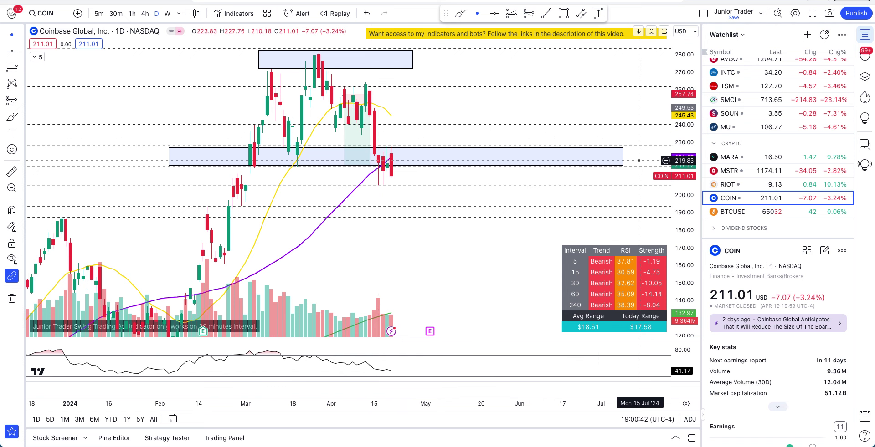
Examine COIN's recent candles around the support rectangle, check the BTCUSD chart briefly, and return to COIN.
left_click(436, 114)
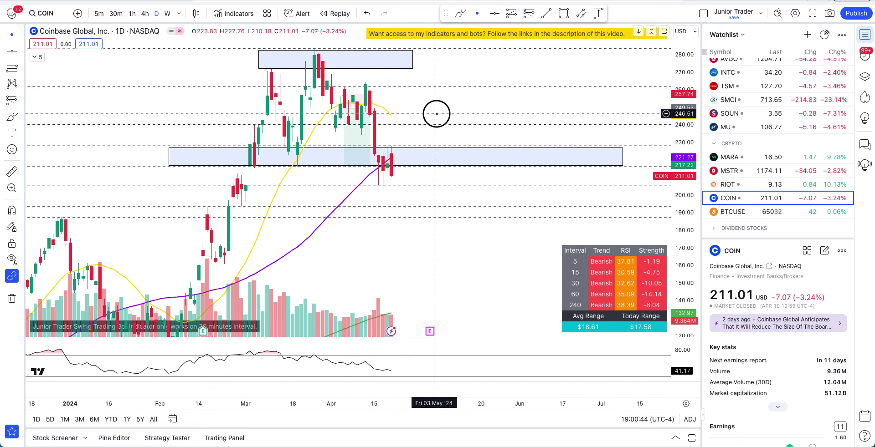
left_click_drag(436, 114, 539, 120)
scroll(545, 121, "up", 4)
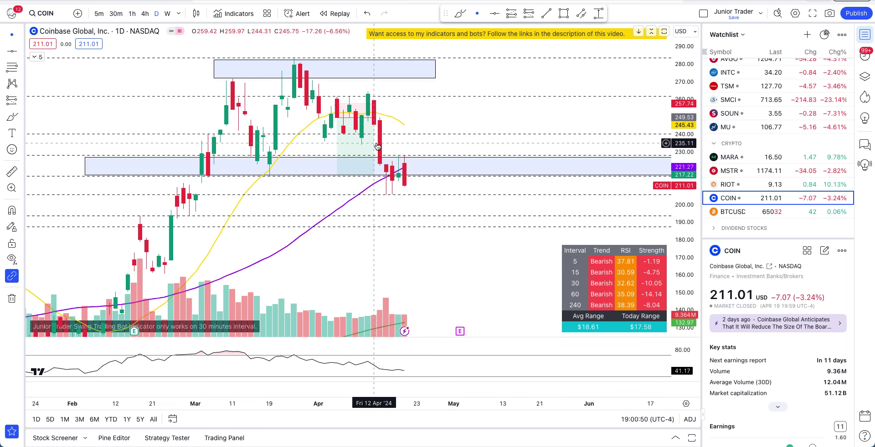
left_click(739, 212)
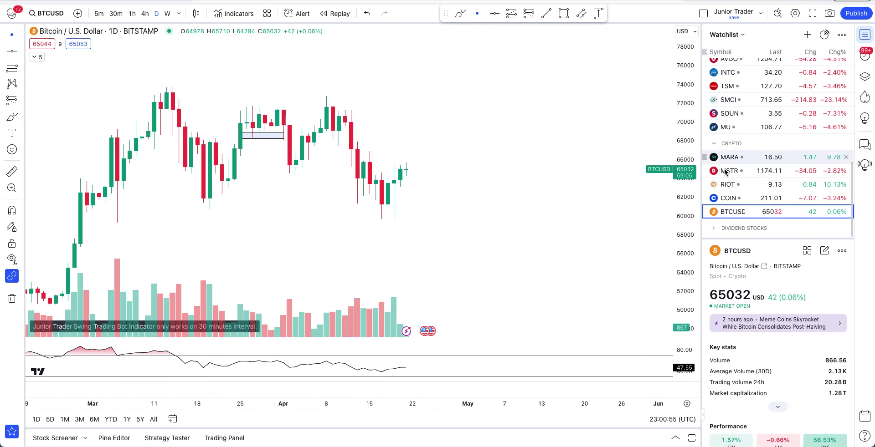
left_click(728, 198)
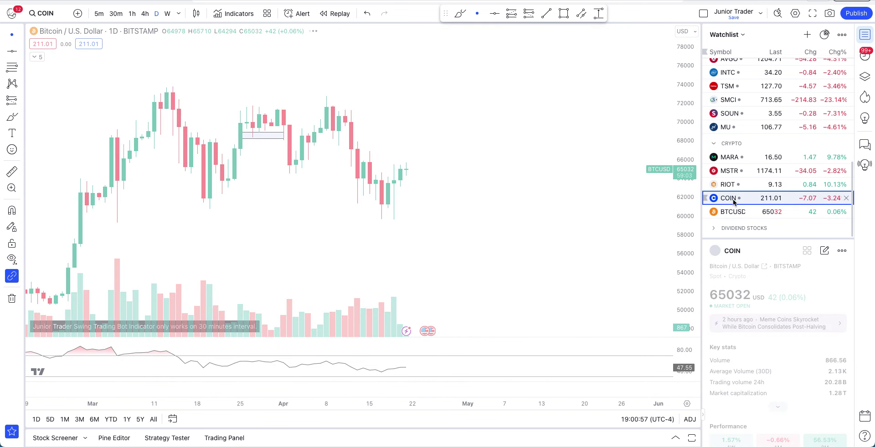
Brush a circle around the end of COIN's green moving average and a drop toward it, and undo both strokes.
scroll(412, 232, "down", 3)
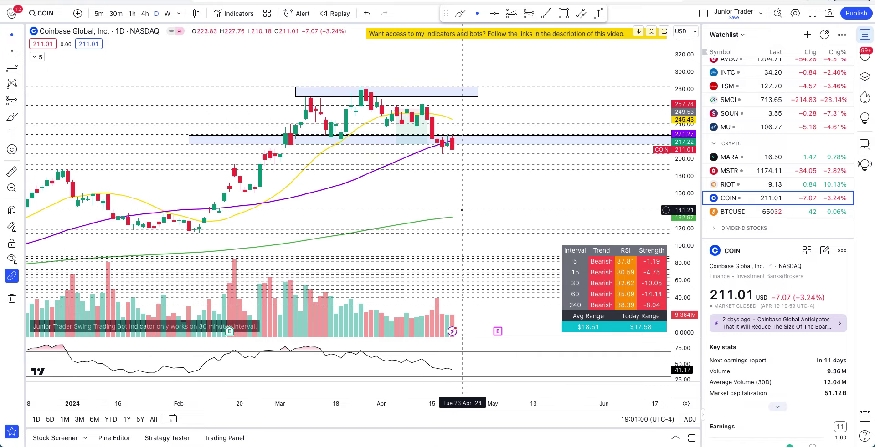
mouse_move(461, 208)
left_mouse_down()
mouse_move(452, 199)
mouse_move(453, 234)
mouse_move(447, 204)
left_mouse_up()
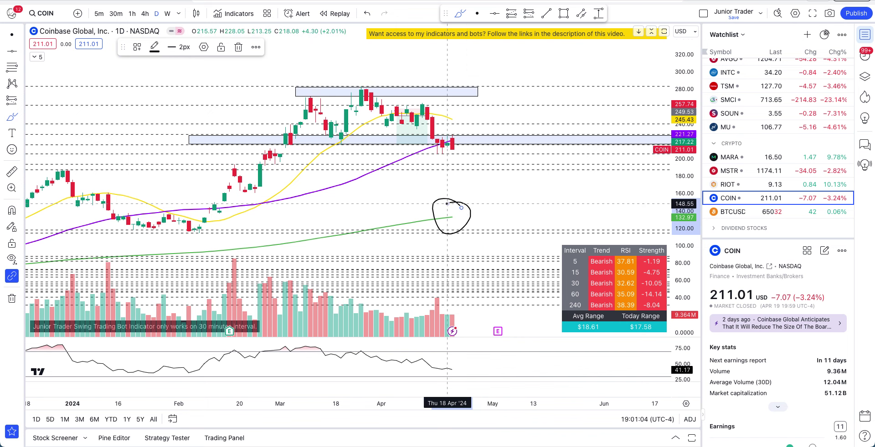
scroll(447, 204, "down", 5)
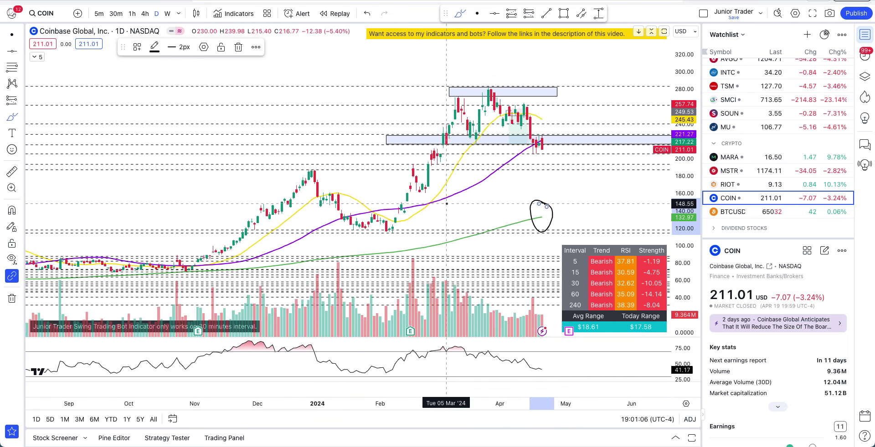
key("ctrl+z")
mouse_move(550, 148)
left_mouse_down()
mouse_move(566, 154)
mouse_move(555, 226)
left_mouse_up()
key("ctrl+z")
Open the BTCUSD chart, brush marks near the March peak and along the lows at about 61,000, and undo both.
left_click(733, 212)
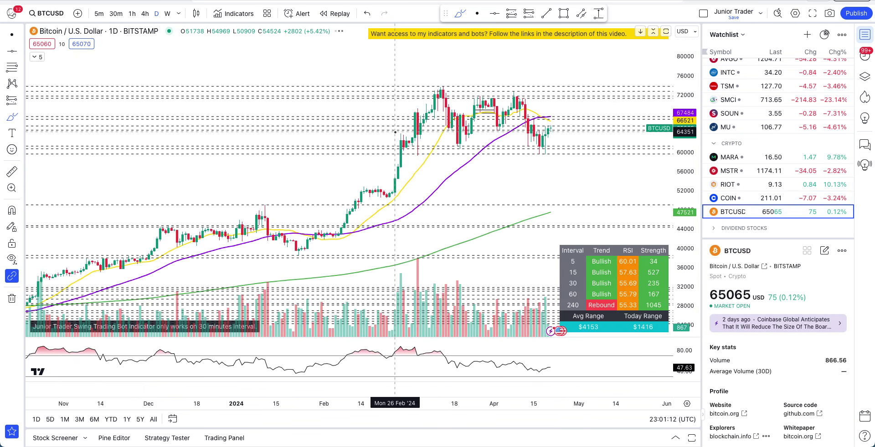
scroll(395, 132, "down", 2)
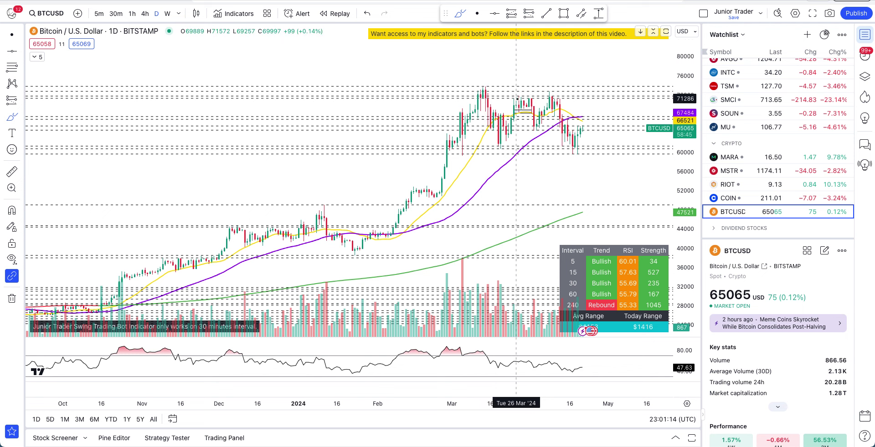
mouse_move(512, 88)
left_mouse_down()
mouse_move(526, 105)
mouse_move(488, 86)
mouse_move(475, 90)
left_mouse_up()
key("ctrl+z")
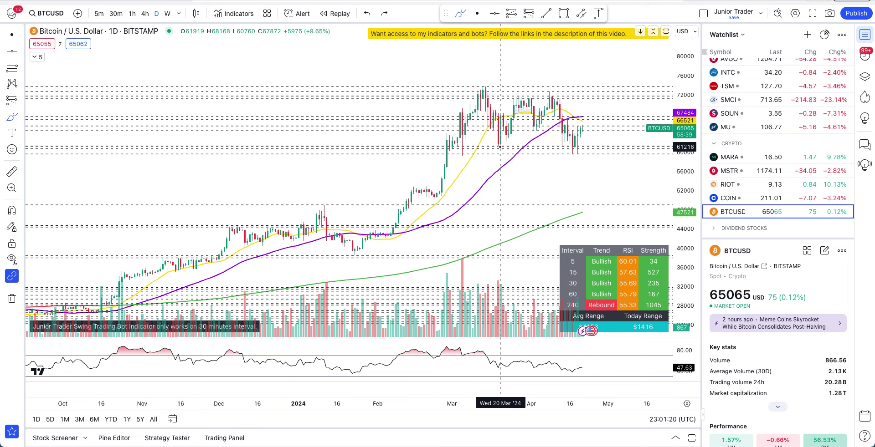
mouse_move(499, 146)
left_mouse_down()
mouse_move(600, 150)
mouse_move(490, 148)
mouse_move(549, 147)
left_mouse_up()
key("ctrl+z")
Brush a resistance mark at about 67,500 just beyond the latest BTCUSD candle, and undo it.
scroll(548, 148, "up", 5)
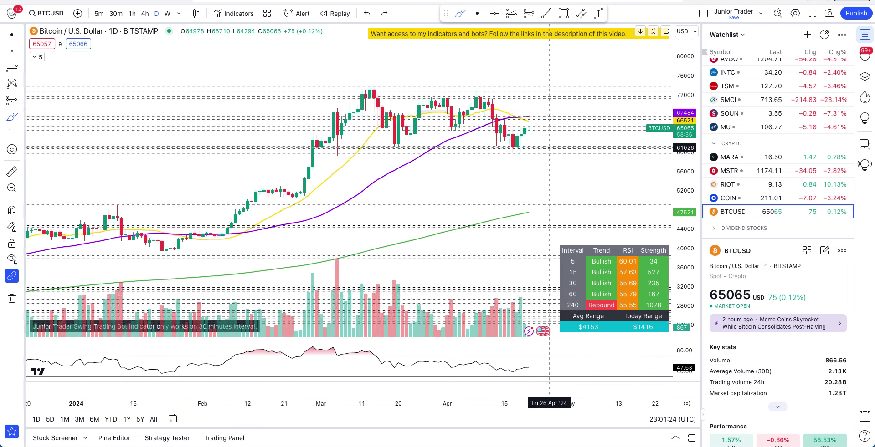
left_click(475, 15)
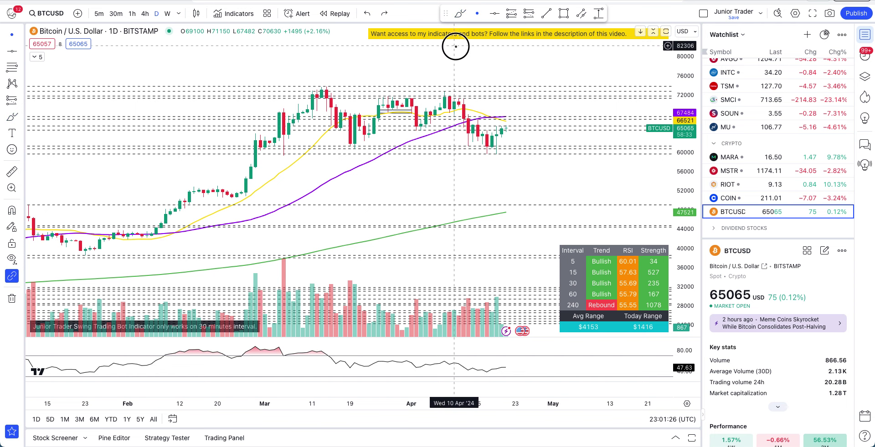
scroll(361, 100, "down", 6)
scroll(362, 103, "down", 1)
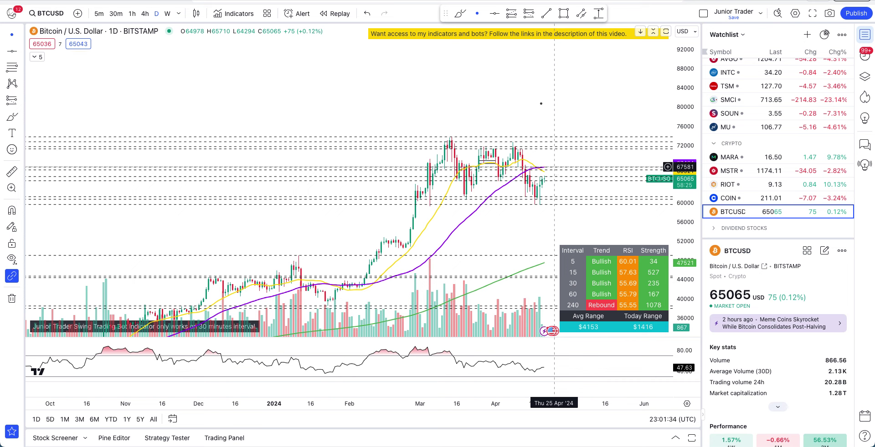
left_click(460, 14)
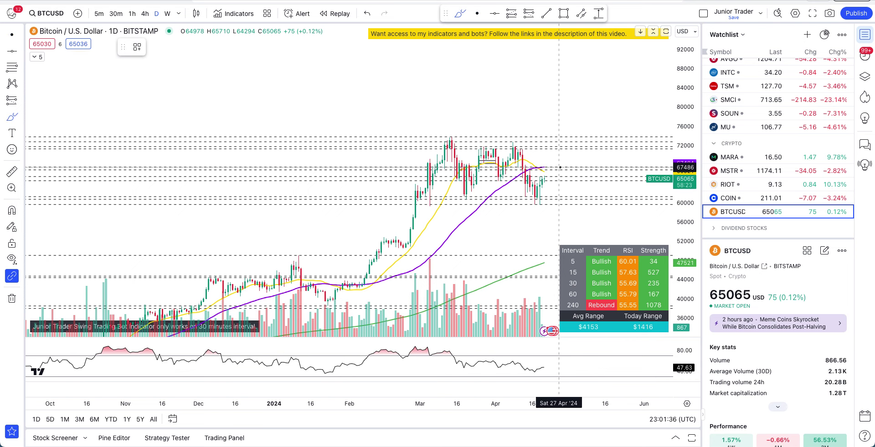
left_click_drag(559, 168, 600, 171)
key("ctrl+z")
Brush a projected drop from the latest BTCUSD candle down to about 56,000, and undo it.
left_click(546, 175)
mouse_move(549, 174)
left_mouse_down()
mouse_move(565, 173)
mouse_move(578, 222)
left_mouse_up()
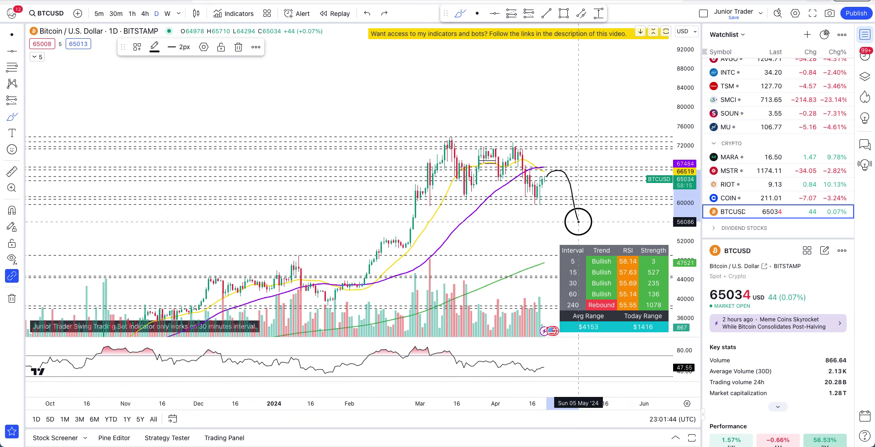
key("ctrl+z")
Stretch the BTCUSD price scale, brush a short rise from the latest candle toward the moving averages, and undo the stroke.
scroll(466, 215, "down", 1)
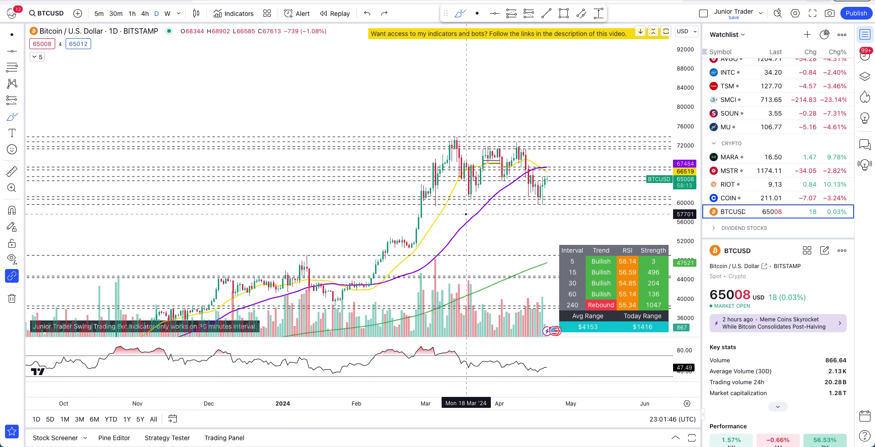
scroll(466, 214, "down", 5)
scroll(465, 214, "up", 6)
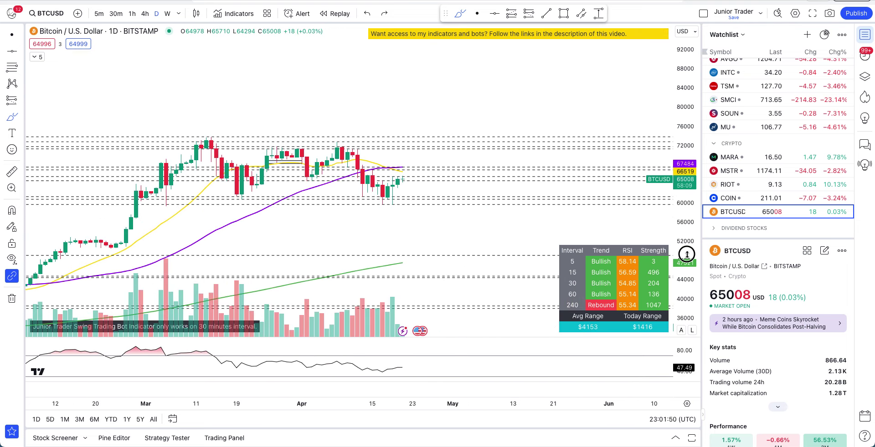
left_click_drag(687, 254, 684, 95)
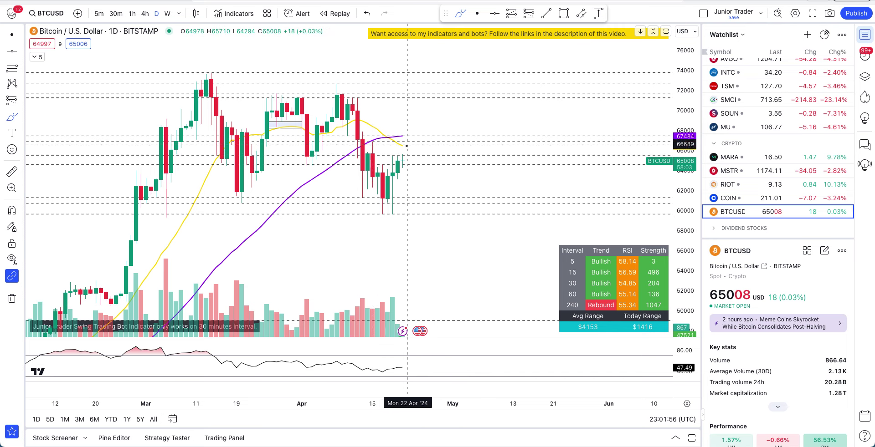
left_click_drag(403, 153, 422, 138)
key("ctrl+z")
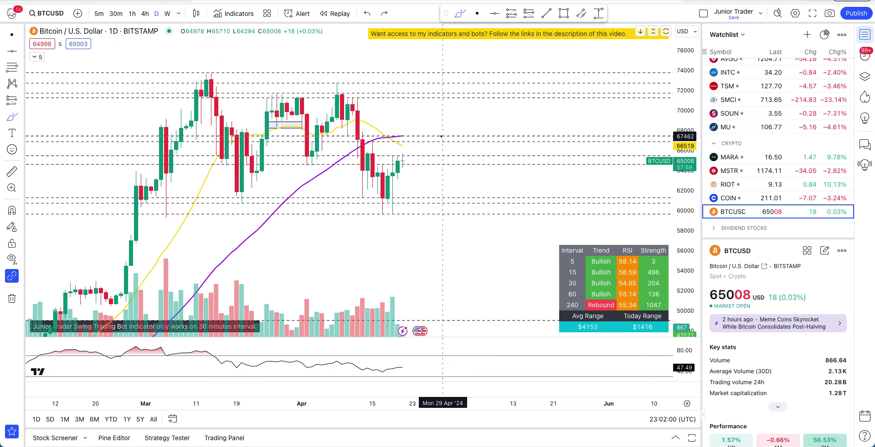
Place a horizontal line at 67,462 along the end of BTCUSD's purple moving average.
left_click(441, 136)
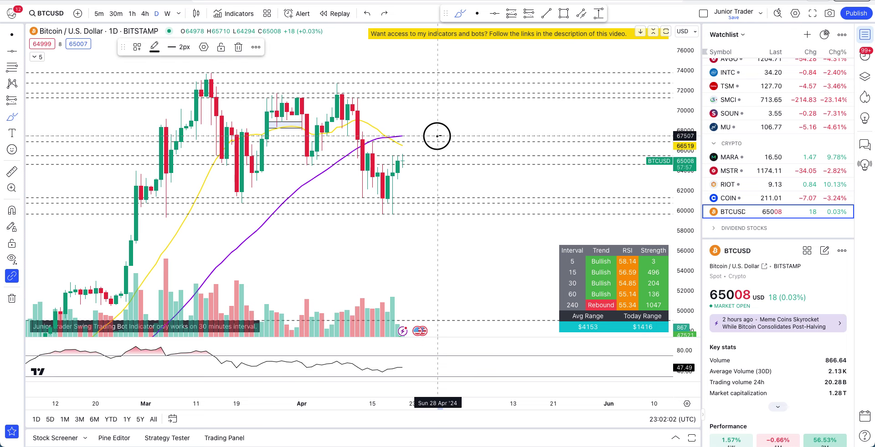
left_click(494, 14)
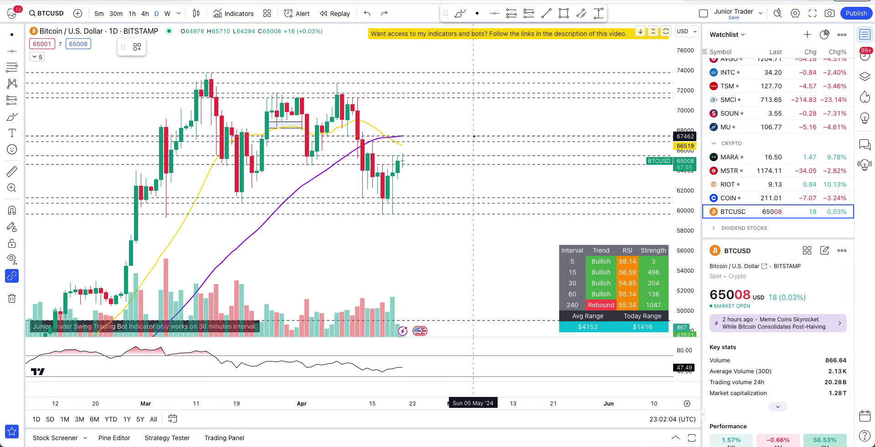
left_click(473, 136)
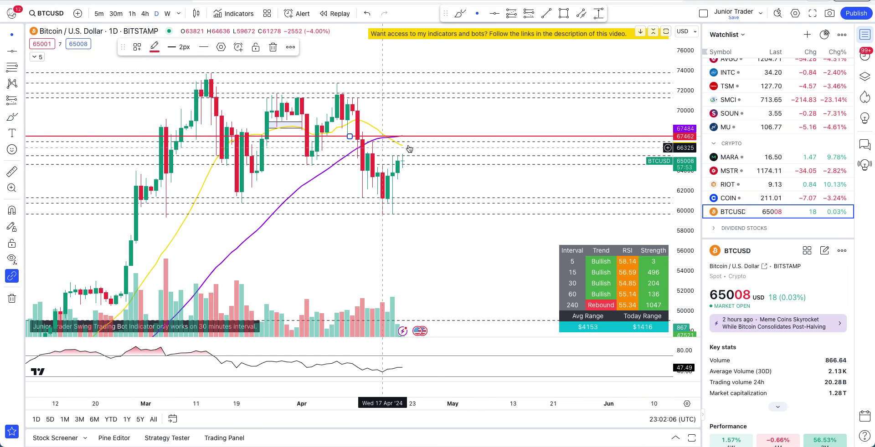
Brush projected BTCUSD drops to about 53,000, and undo the strokes together with the horizontal line.
left_click(459, 17)
mouse_move(405, 152)
left_mouse_down()
mouse_move(438, 158)
mouse_move(464, 272)
mouse_move(451, 264)
mouse_move(478, 268)
mouse_move(484, 255)
left_mouse_up()
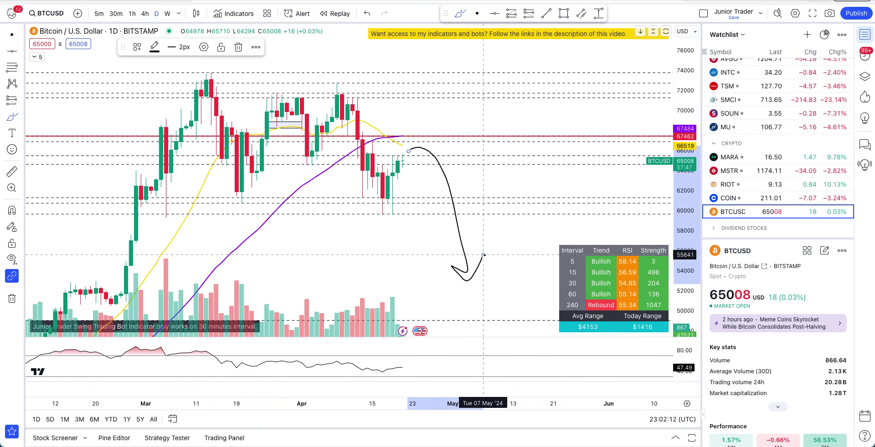
key("ctrl+z")
mouse_move(337, 118)
left_mouse_down()
mouse_move(376, 196)
mouse_move(421, 149)
mouse_move(452, 185)
mouse_move(479, 282)
left_mouse_up()
key("ctrl+z")
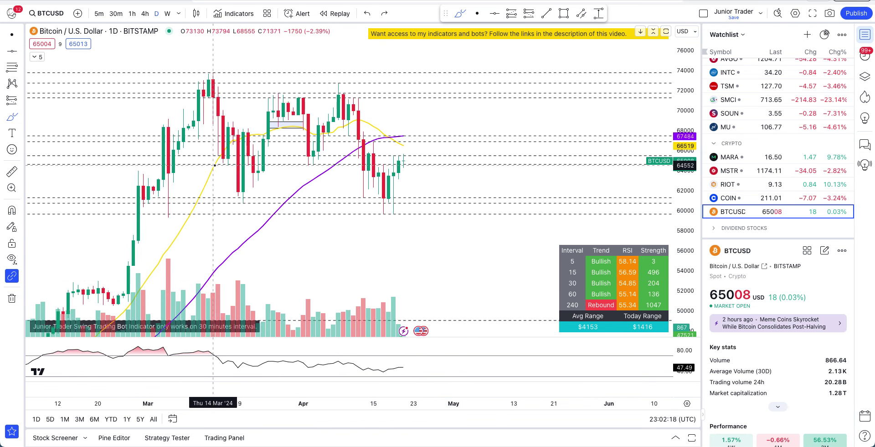
Brush arcs over BTCUSD's three March and April peaks, a zigzag through them and another stroke across, and undo all strokes.
scroll(242, 136, "down", 3)
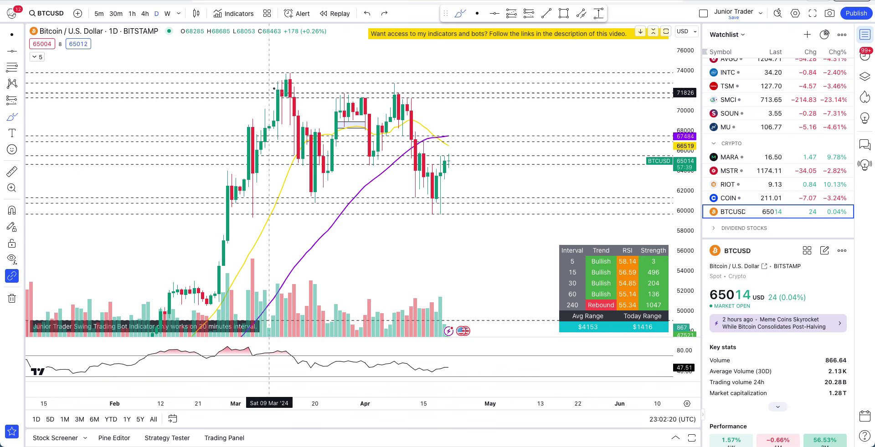
left_click_drag(262, 82, 323, 88)
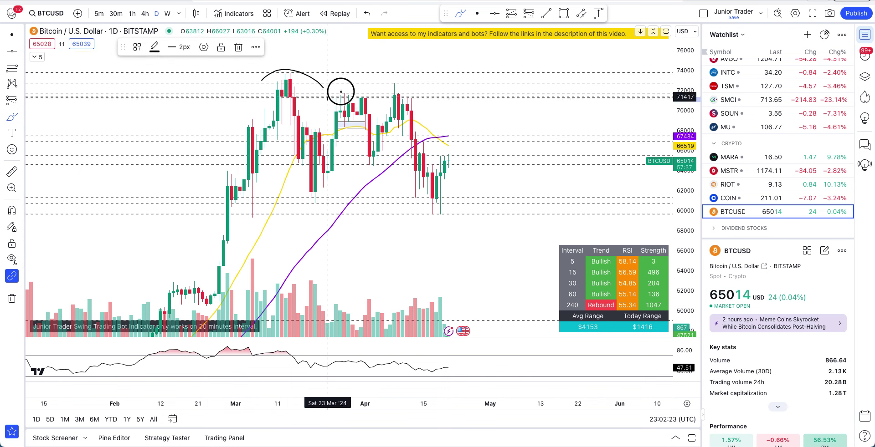
left_click_drag(376, 89, 418, 85)
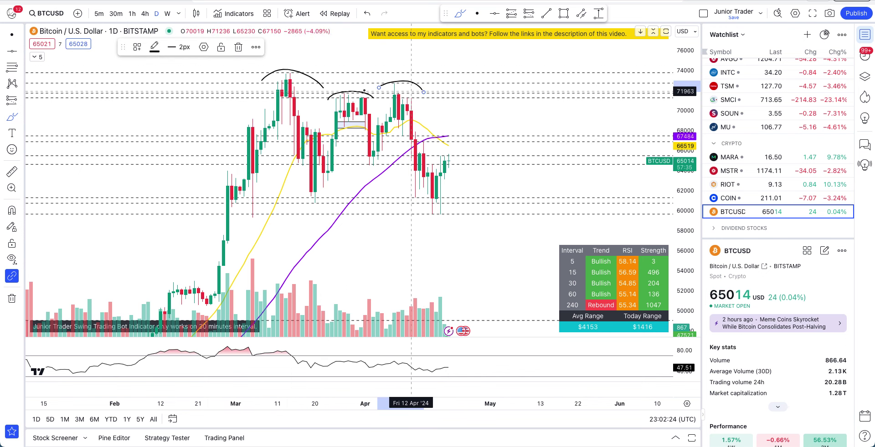
mouse_move(287, 75)
left_mouse_down()
mouse_move(322, 108)
mouse_move(347, 83)
mouse_move(370, 117)
mouse_move(411, 62)
left_mouse_up()
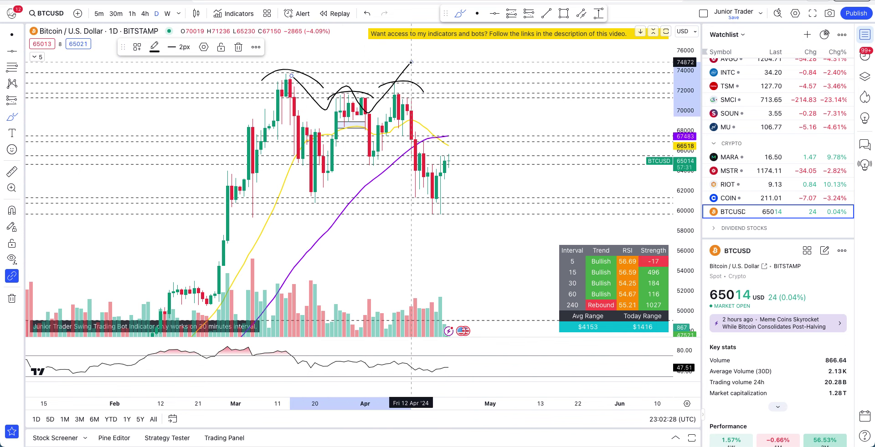
key("ctrl+z")
key("ctrl+z")
key("ctrl+z")
left_click_drag(257, 92, 432, 109)
key("ctrl+z")
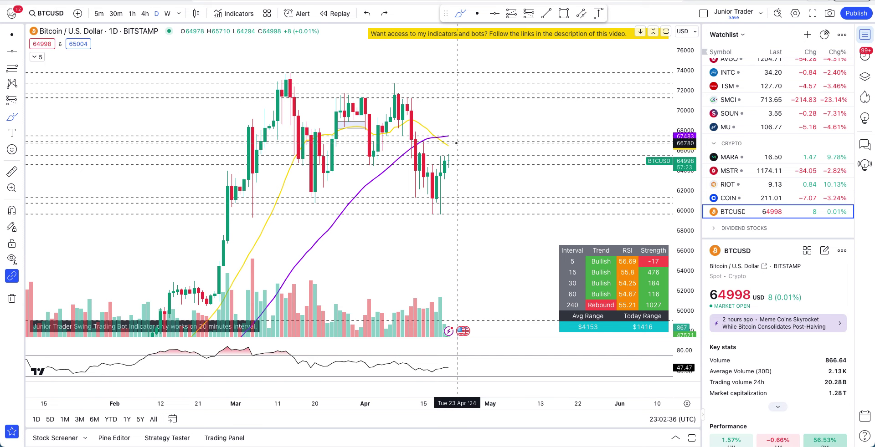
Place a horizontal line at 67,462, brush a drop arrow from the latest candle to about 57,000, and undo the arrow.
left_click(489, 15)
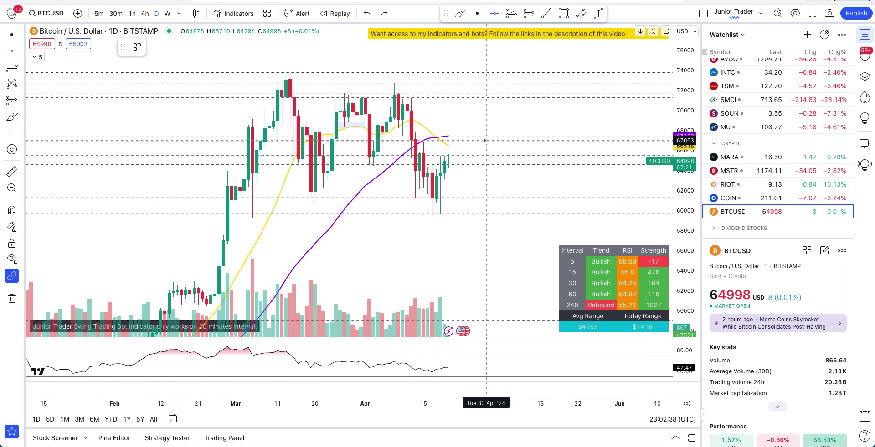
left_click(488, 137)
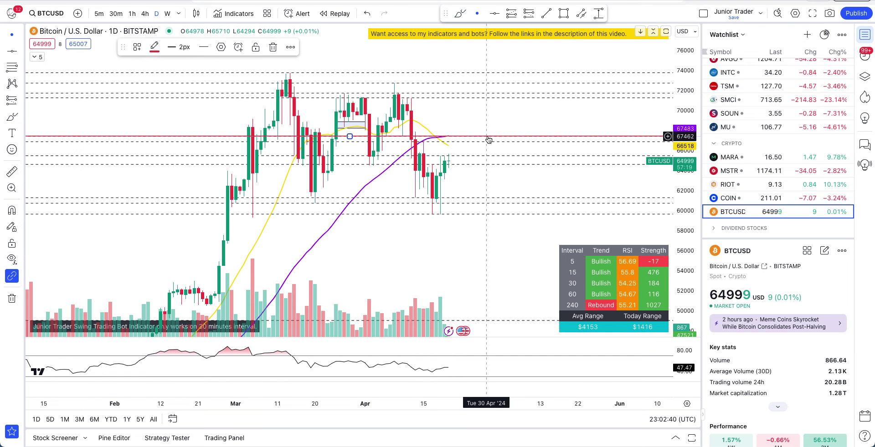
left_click(460, 13)
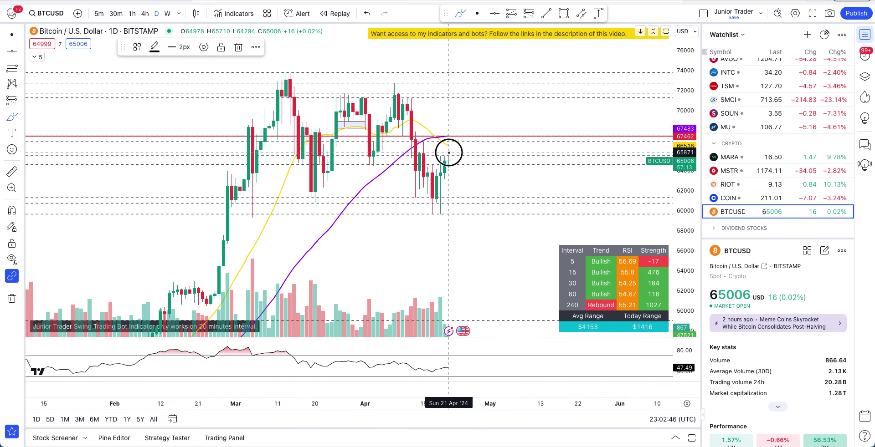
mouse_move(449, 150)
left_mouse_down()
mouse_move(465, 142)
mouse_move(491, 197)
mouse_move(486, 221)
mouse_move(517, 228)
left_mouse_up()
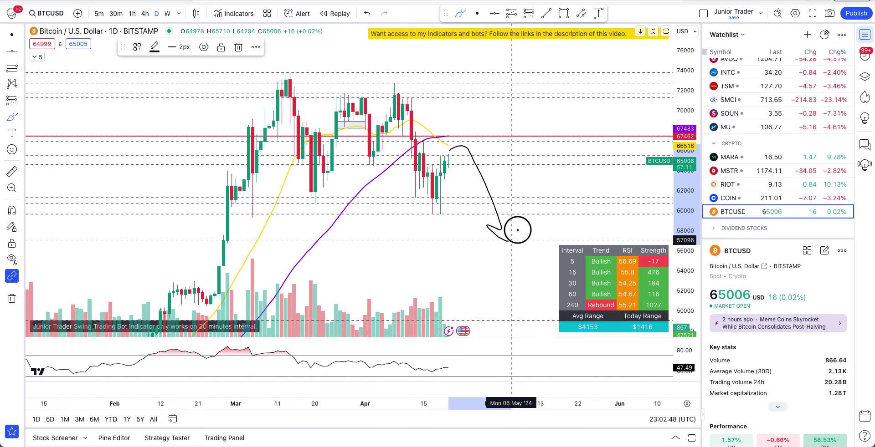
key("ctrl+z")
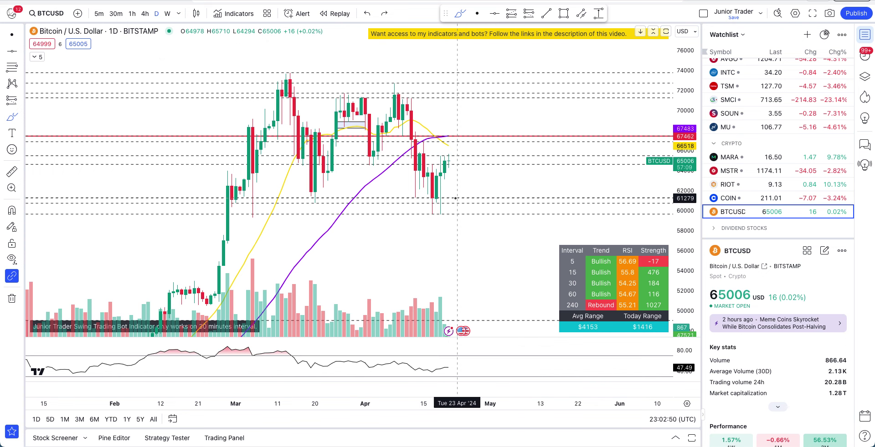
Brush loops around BTCUSD's three March and April lows at about 60,000 to 61,000.
scroll(455, 198, "down", 2)
mouse_move(442, 198)
left_mouse_down()
mouse_move(504, 198)
mouse_move(445, 210)
mouse_move(447, 200)
left_mouse_up()
mouse_move(354, 196)
left_mouse_down()
mouse_move(404, 206)
mouse_move(366, 200)
mouse_move(298, 210)
mouse_move(300, 195)
left_mouse_up()
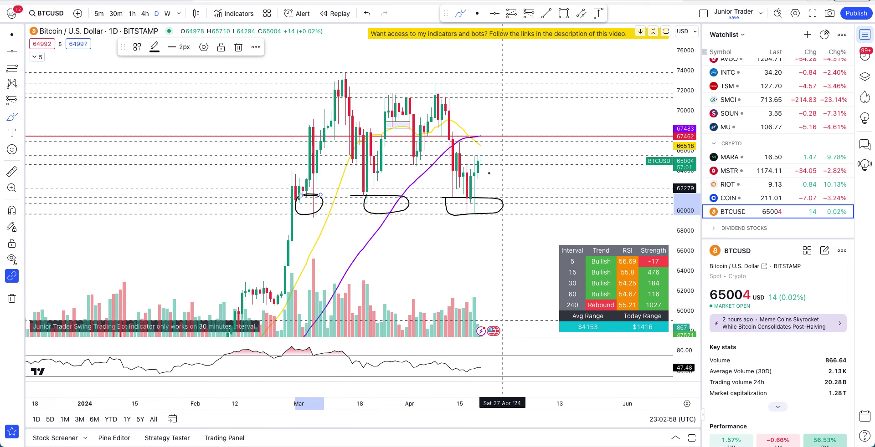
Brush a short stroke beside BTCUSD's latest candle, undo it, and remove the loops around the three March and April lows.
mouse_move(483, 157)
left_mouse_down()
mouse_move(504, 157)
mouse_move(516, 184)
left_mouse_up()
key("ctrl+z")
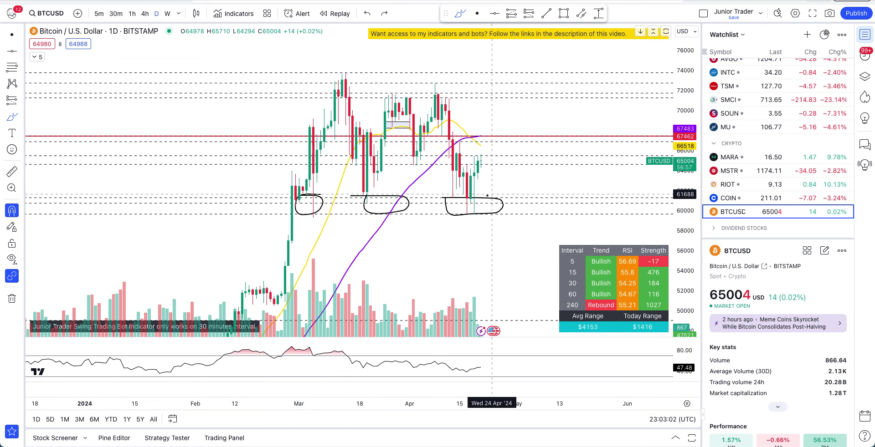
key("Delete")
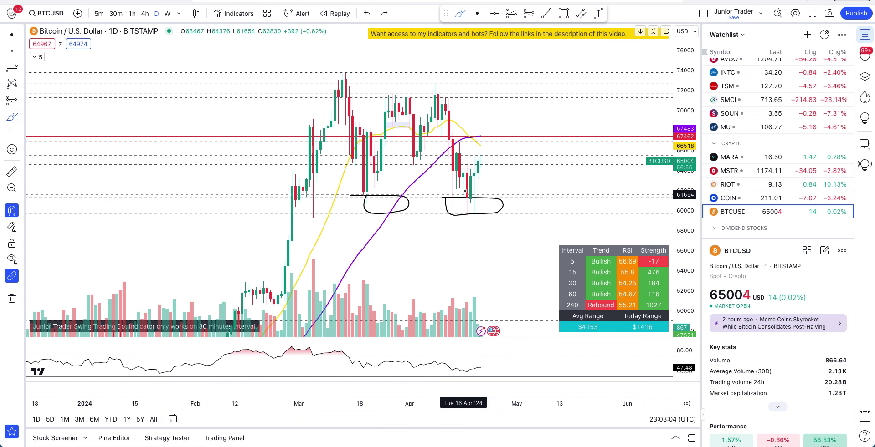
Switch BTCUSD to the 1-hour interval, expand the indicator legend and review the Junior Trader Universal Indicator's visibility and input settings.
left_click(131, 14)
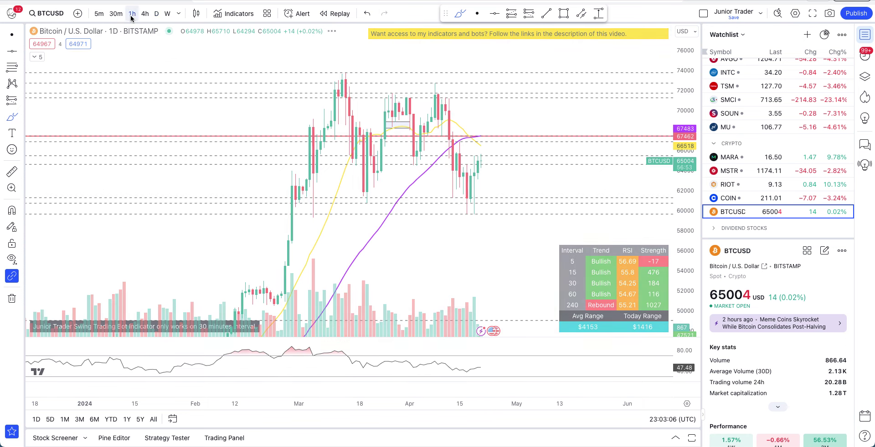
left_click(37, 57)
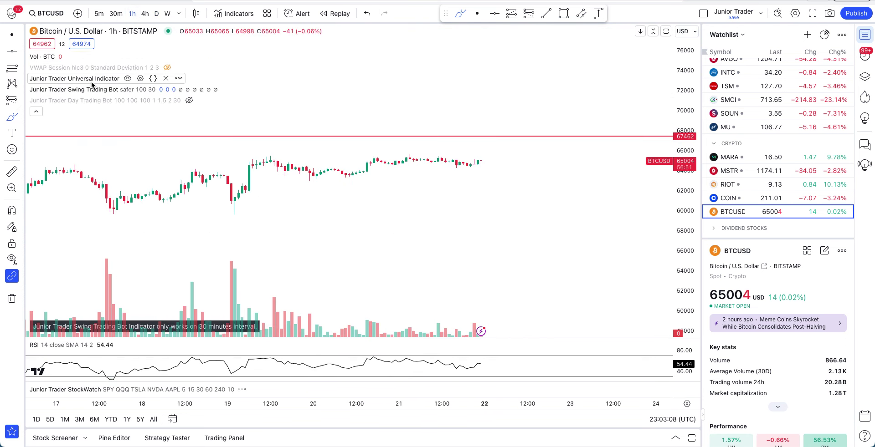
left_click(140, 79)
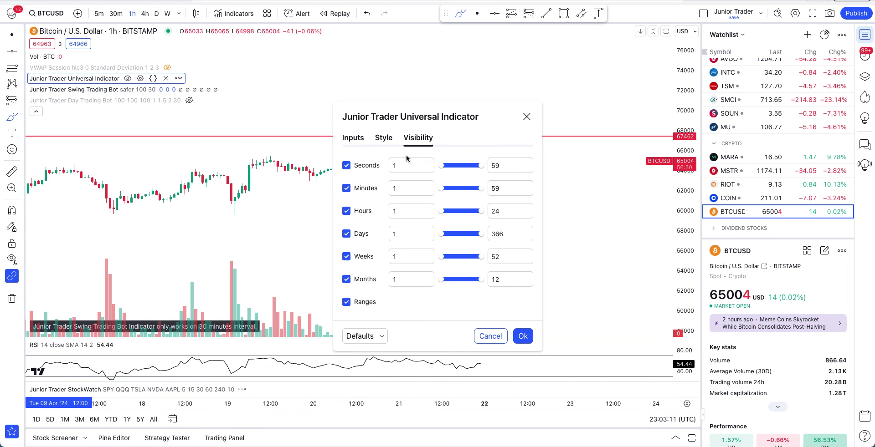
left_click(353, 138)
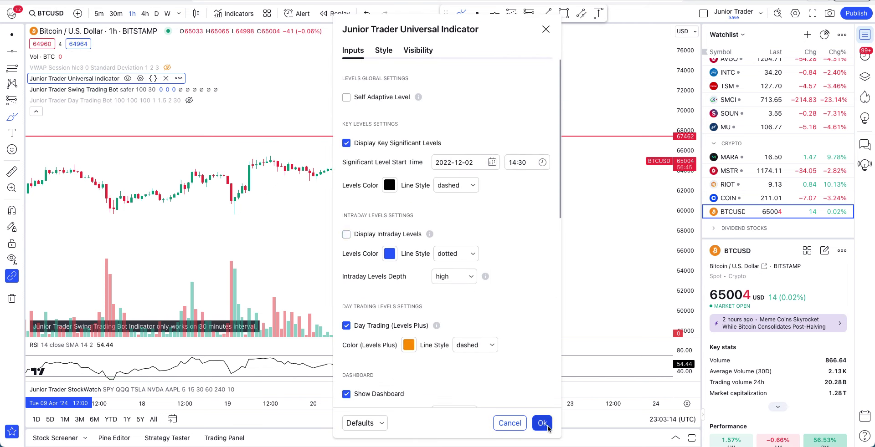
left_click(542, 423)
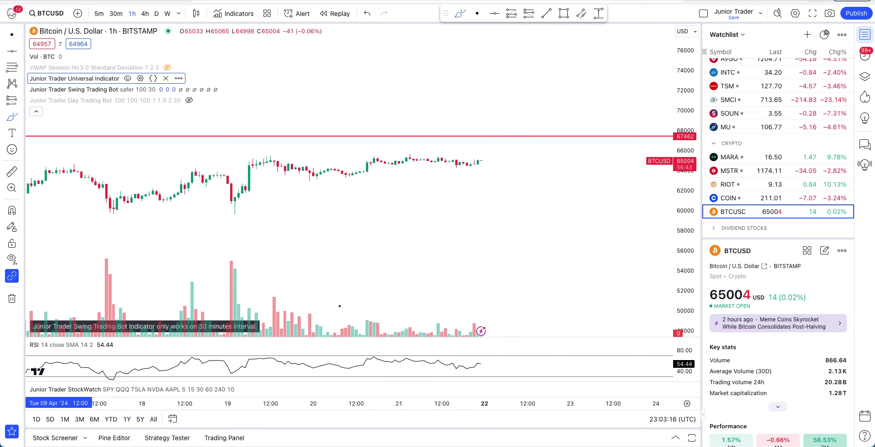
Draw a rising trend line under BTCUSD's hourly lows, from about 59,441 on 17 April to about 66,176 on 22 April.
scroll(338, 305, "down", 5)
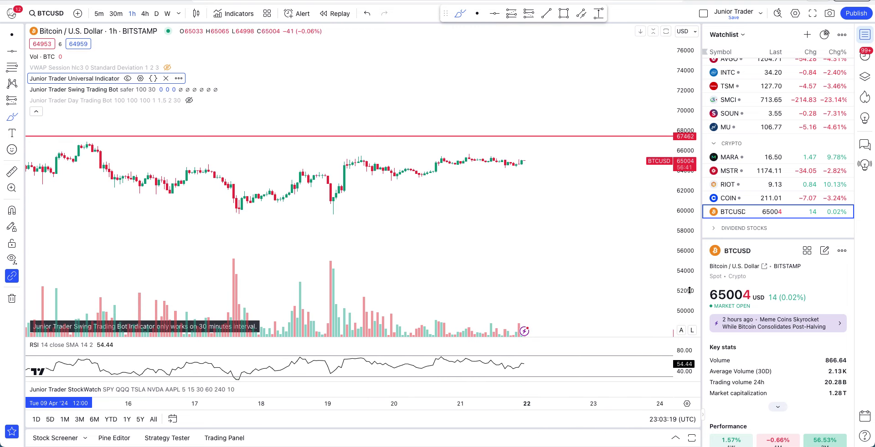
left_click_drag(688, 289, 693, 164)
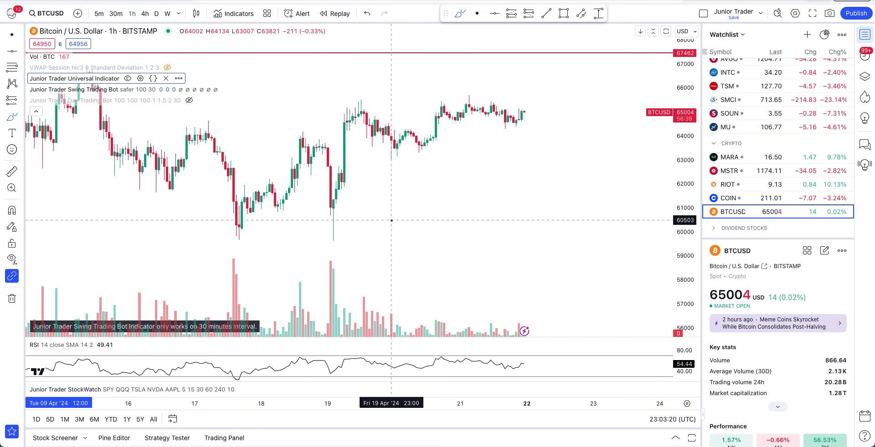
scroll(392, 220, "down", 1)
scroll(392, 221, "down", 5)
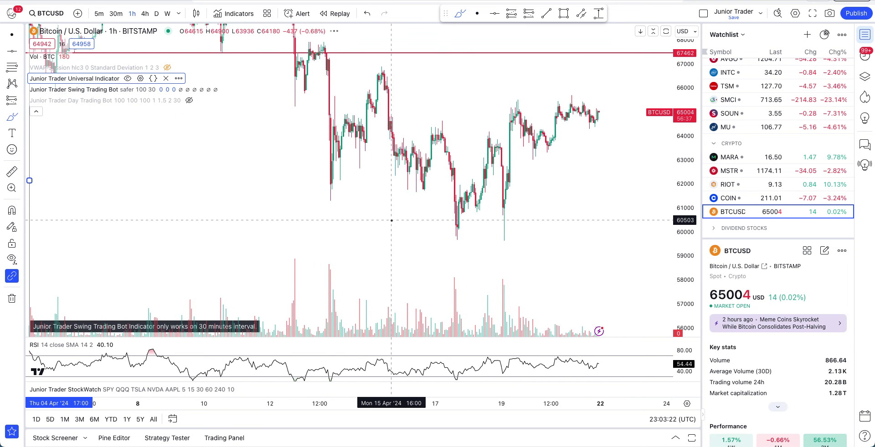
scroll(391, 220, "down", 1)
scroll(391, 221, "up", 5)
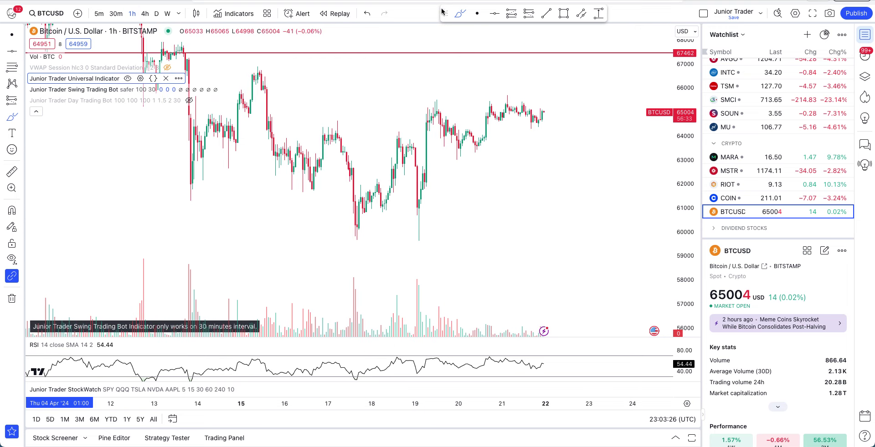
left_click(544, 15)
left_click(353, 246)
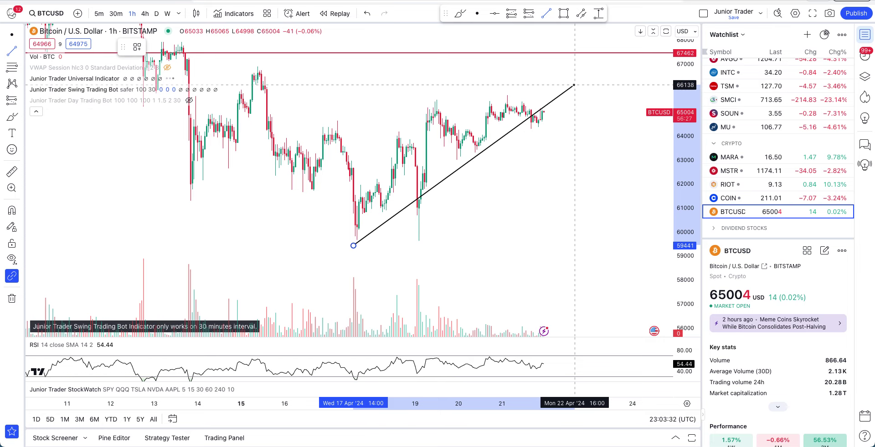
left_click(572, 85)
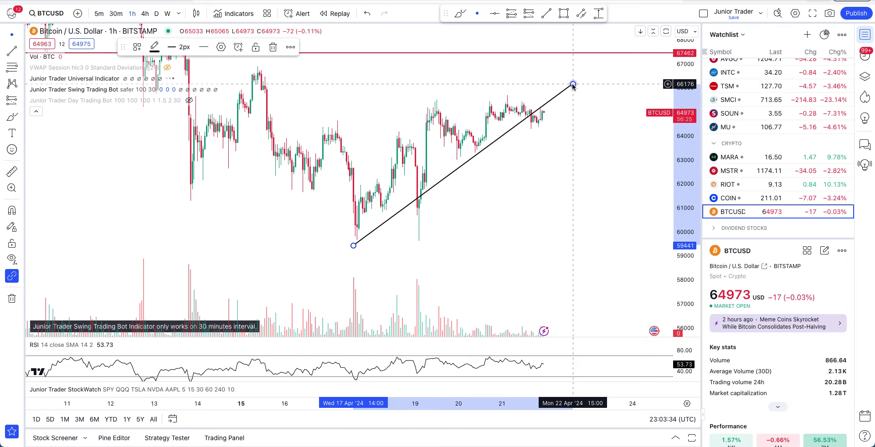
scroll(400, 216, "up", 1)
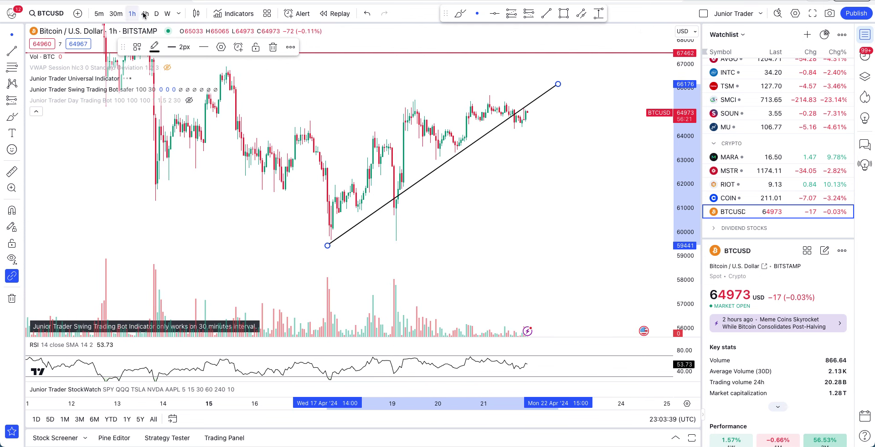
Check BTCUSD's daily chart briefly, return to the 1-hour interval and collapse the indicator legend.
left_click(157, 14)
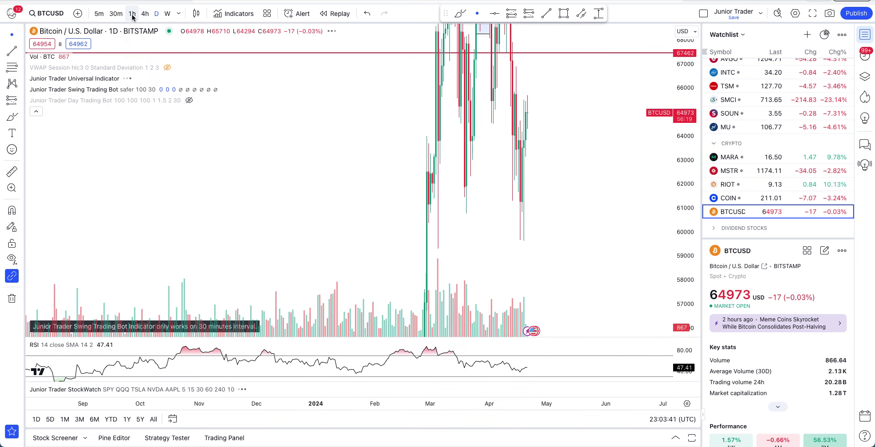
left_click(132, 15)
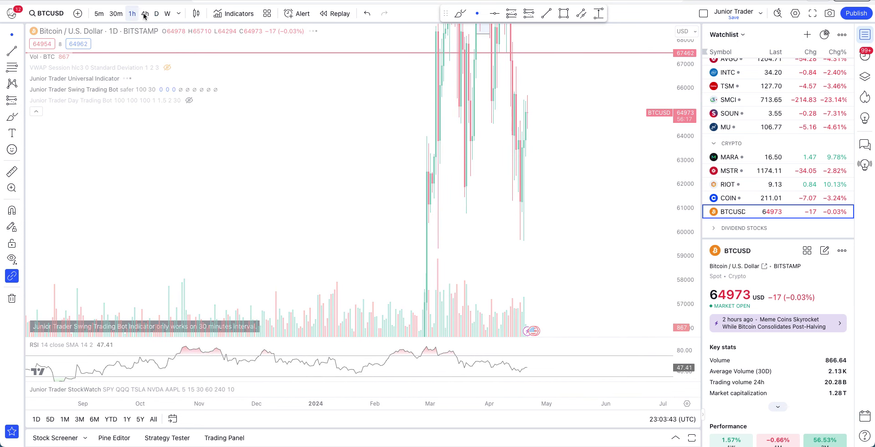
left_click(14, 31)
left_click_drag(484, 214, 438, 259)
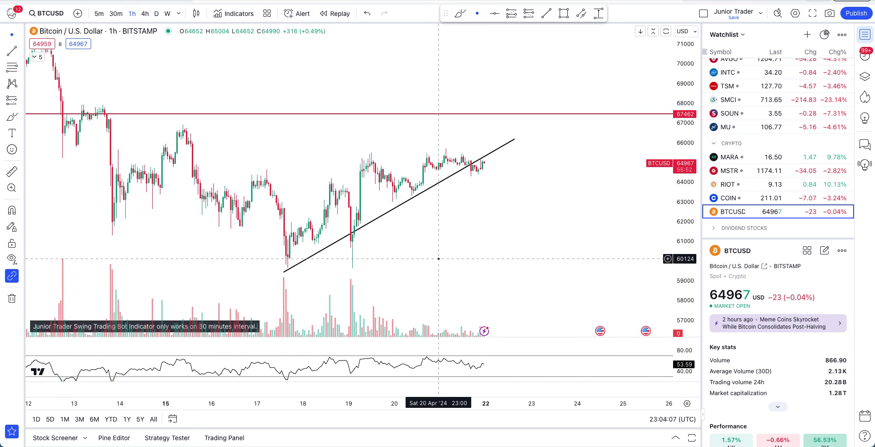
scroll(438, 259, "down", 5)
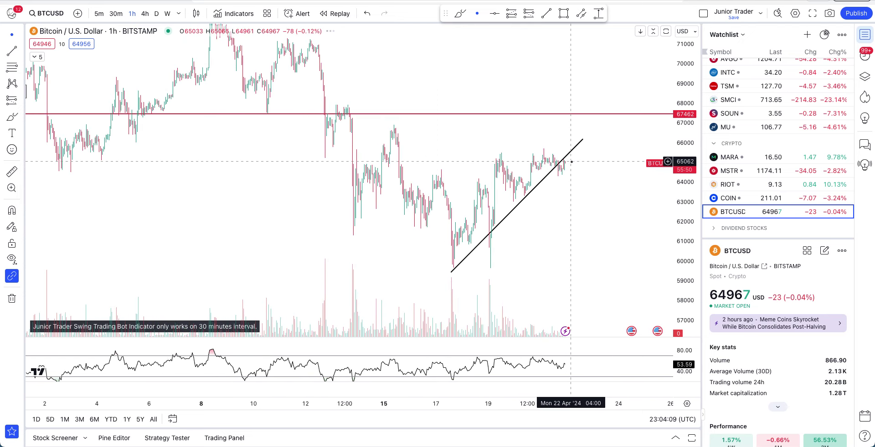
scroll(575, 163, "down", 5)
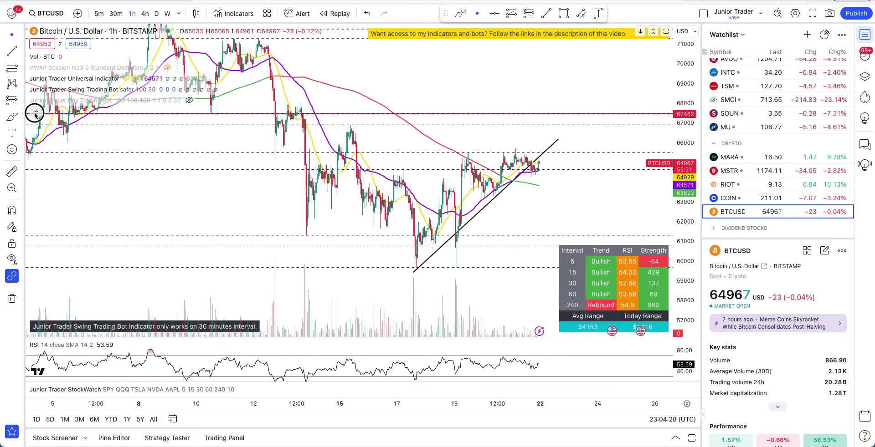
left_click(35, 114)
Examine BTCUSD's hourly price action from March to 22 April against the moving averages, dashed levels and rising trend line.
scroll(263, 174, "down", 3)
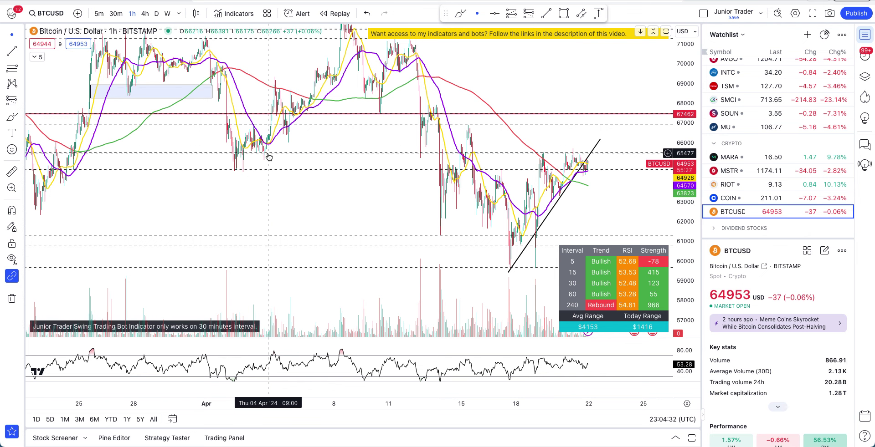
scroll(268, 157, "down", 5)
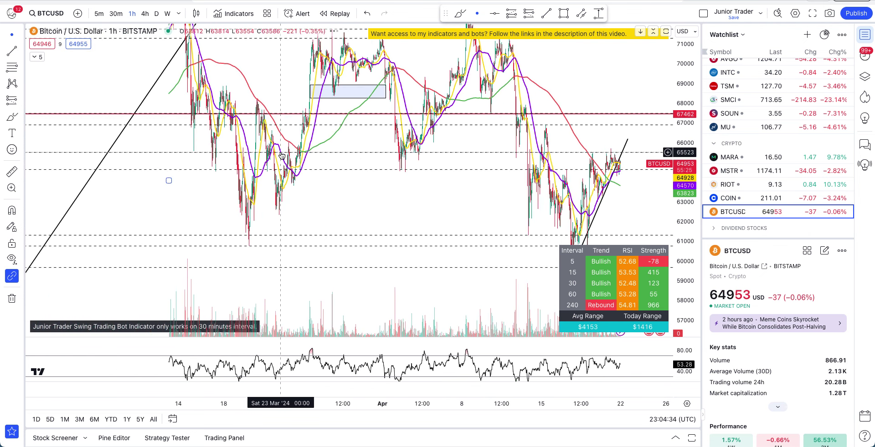
scroll(510, 125, "up", 2)
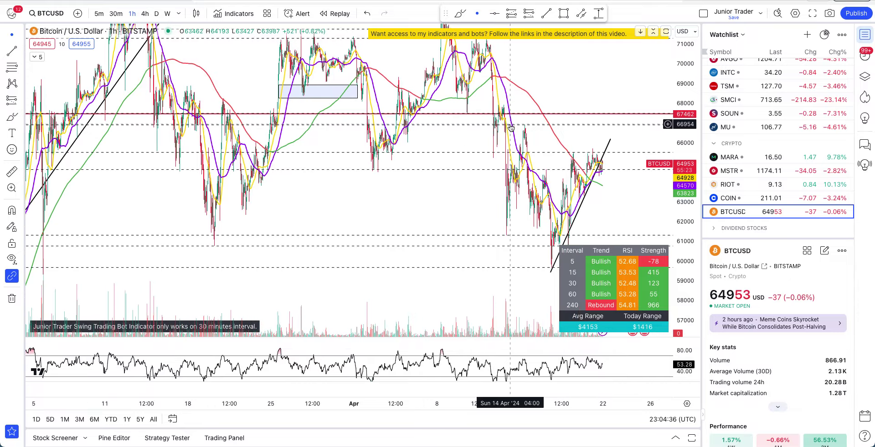
scroll(511, 129, "up", 5)
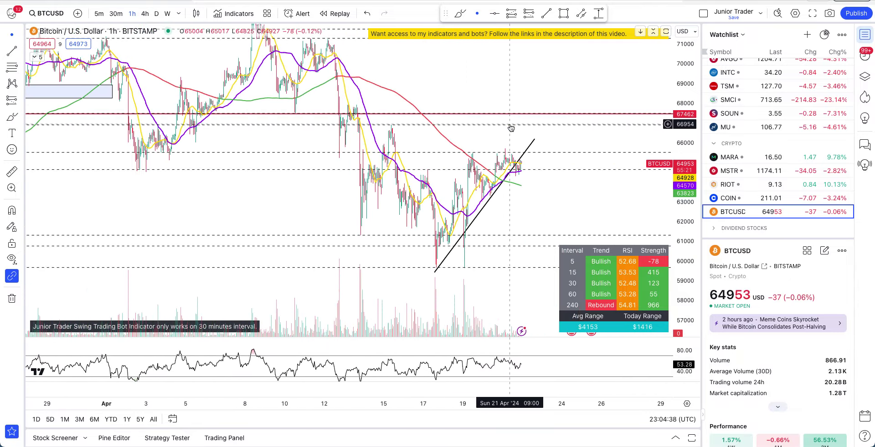
scroll(510, 128, "up", 3)
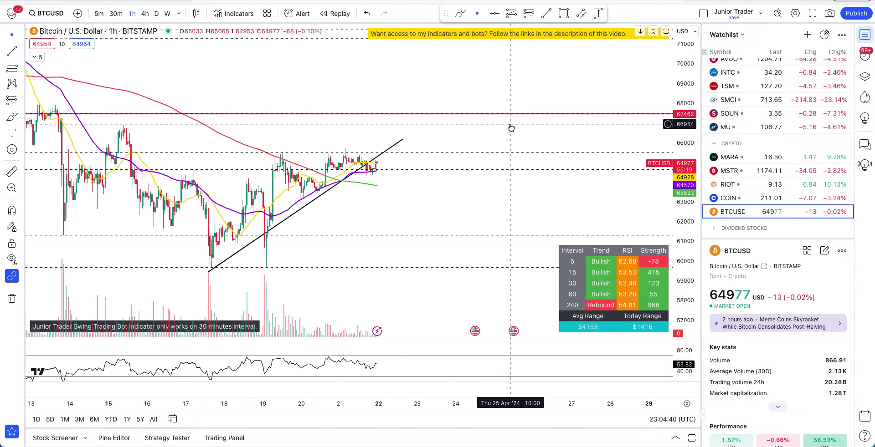
scroll(510, 128, "down", 1)
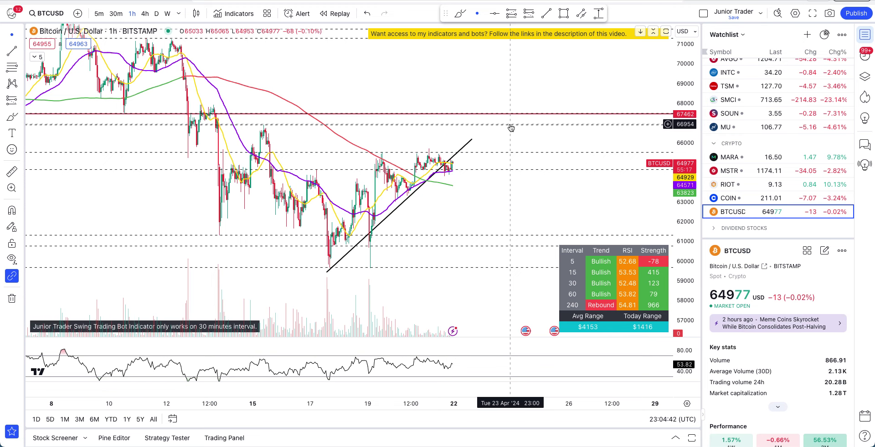
scroll(510, 128, "down", 3)
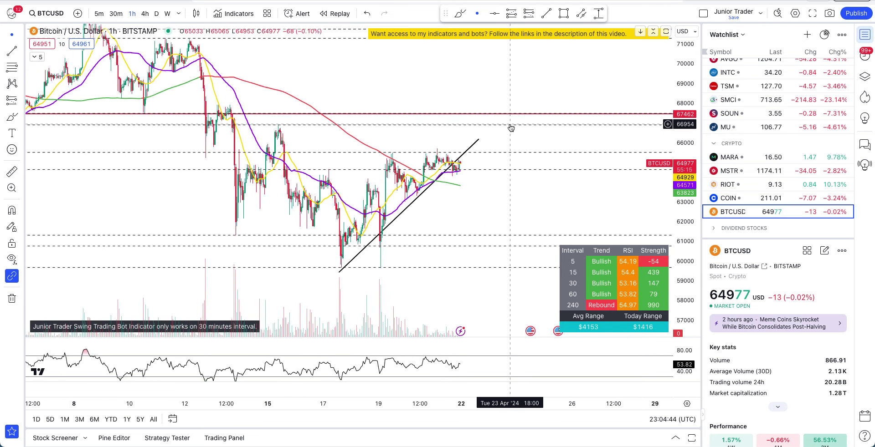
scroll(511, 128, "down", 3)
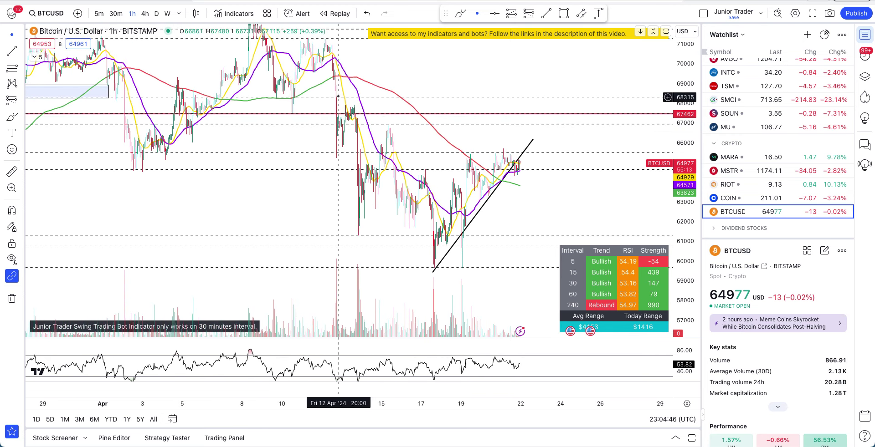
scroll(569, 131, "up", 2)
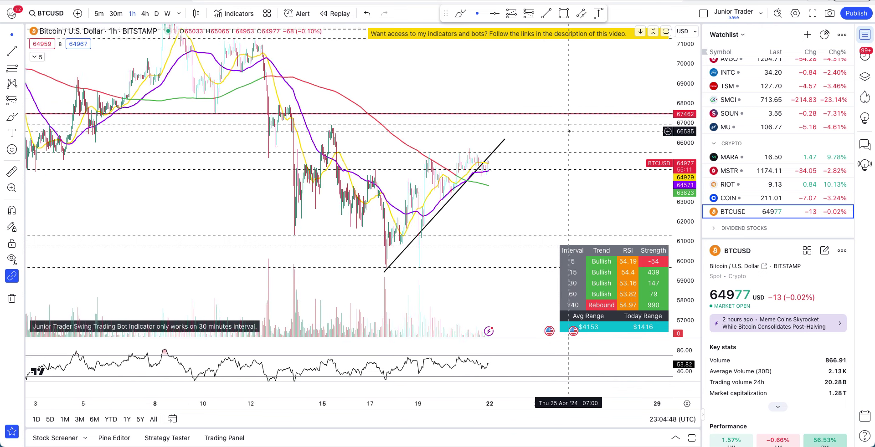
scroll(569, 131, "up", 2)
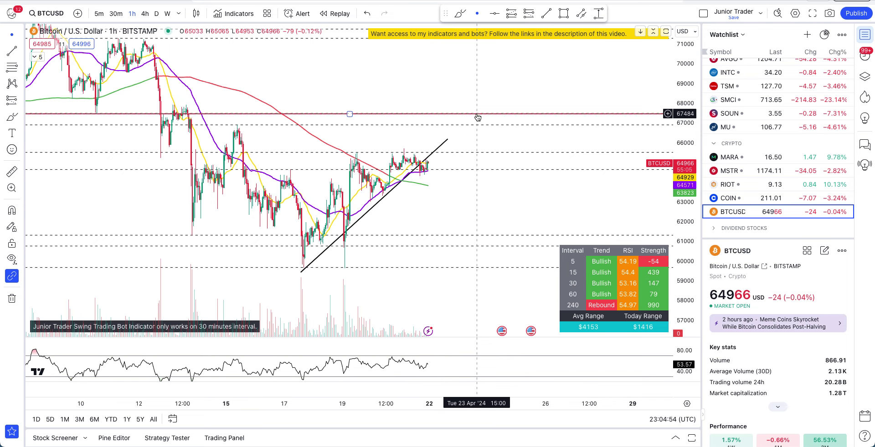
Brush a projected BTCUSD path rising to about 66,500 and dropping to about 61,300, and undo the stroke.
left_click(460, 13)
mouse_move(437, 152)
left_mouse_down()
mouse_move(441, 136)
mouse_move(460, 139)
mouse_move(509, 180)
mouse_move(518, 234)
left_mouse_up()
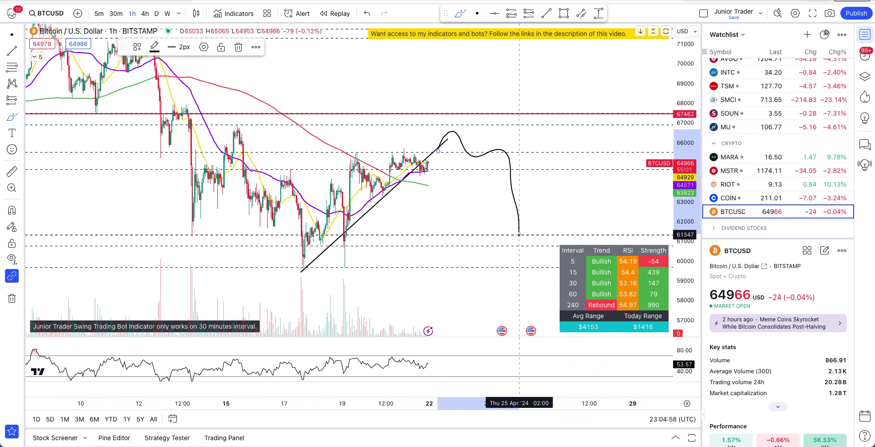
key("ctrl+z")
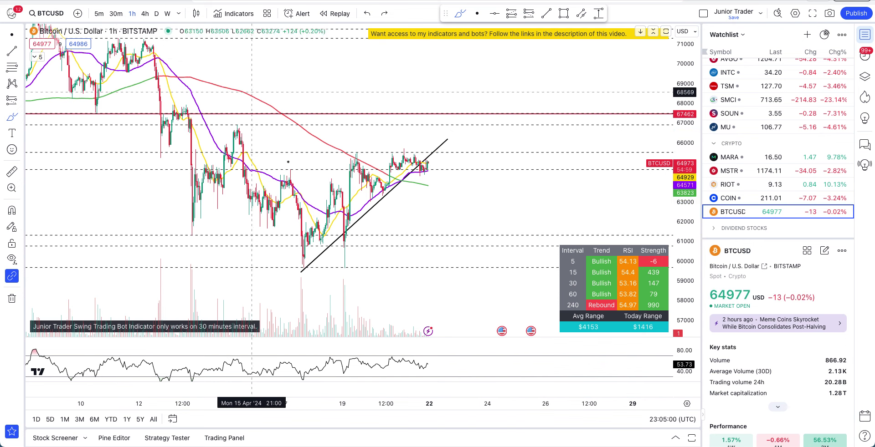